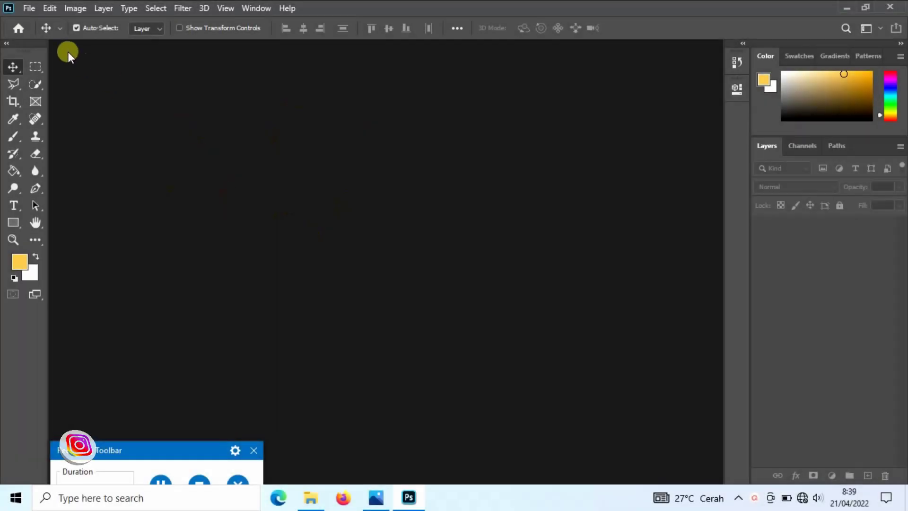
# Open BG.jpg from the Project 45 'New' folder as a new document.
pyautogui.click(29, 8)
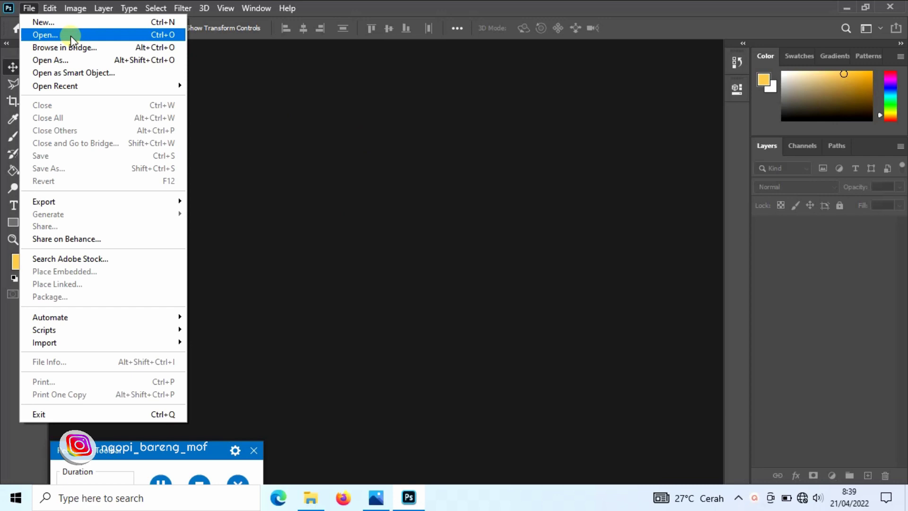
pyautogui.click(96, 37)
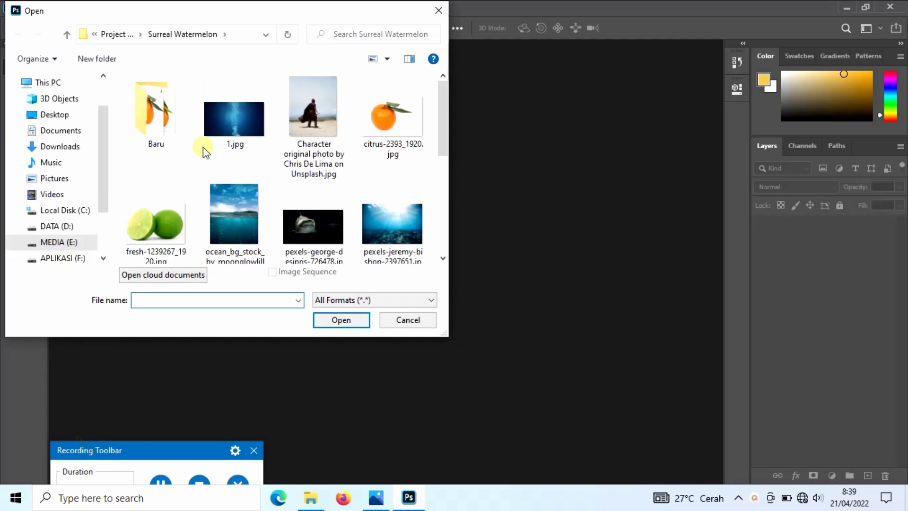
pyautogui.moveTo(104, 120)
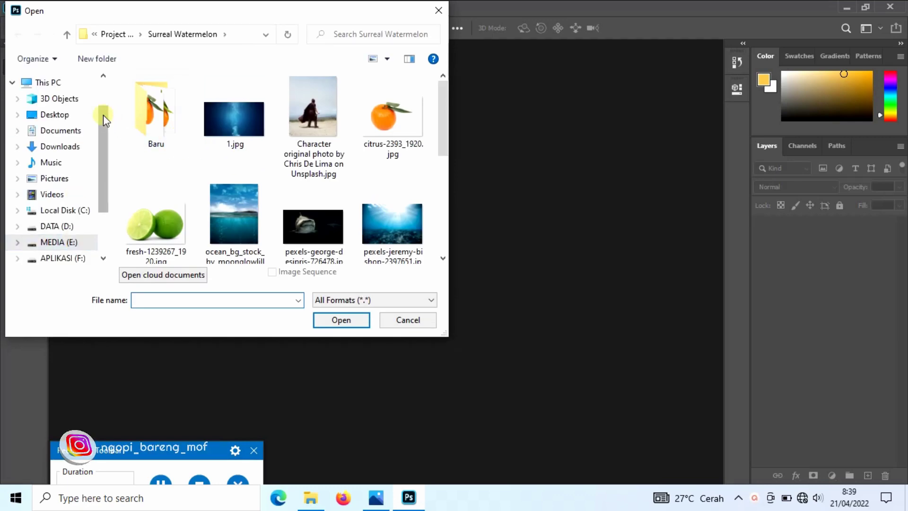
pyautogui.click(69, 35)
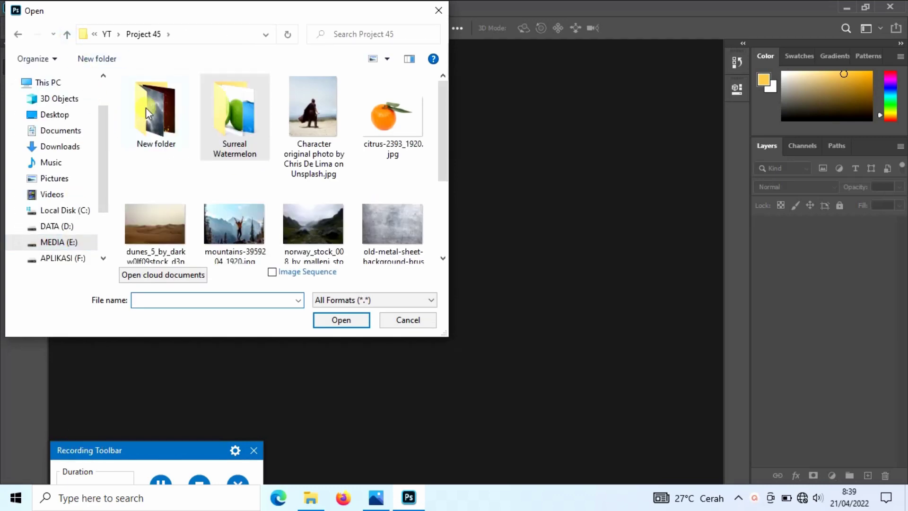
pyautogui.doubleClick(163, 121)
pyautogui.click(409, 122)
pyautogui.click(358, 321)
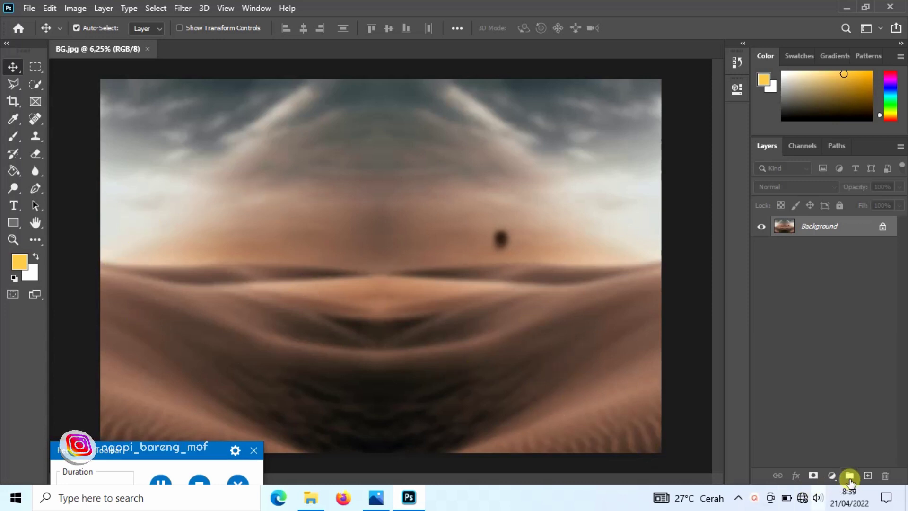
# Add a Brightness/Contrast adjustment at Brightness -100 and Contrast 55, clipped to the Background.
pyautogui.click(830, 475)
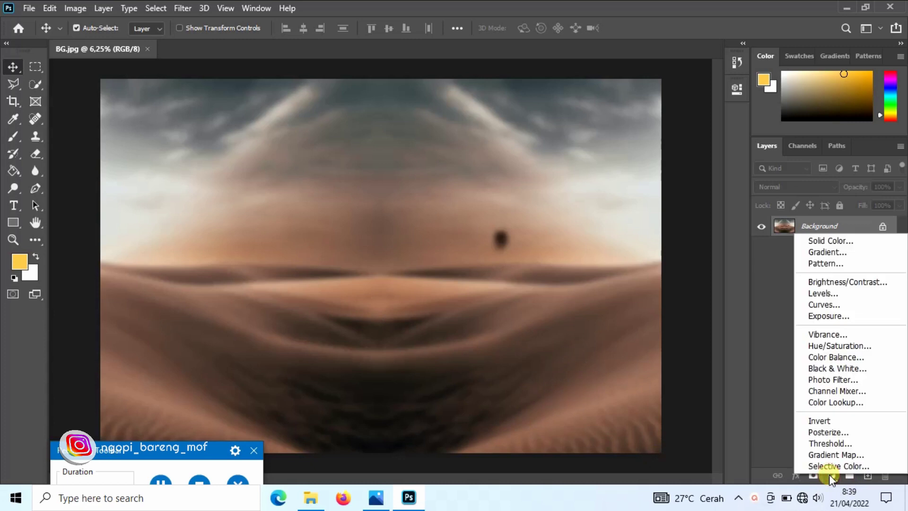
pyautogui.click(829, 283)
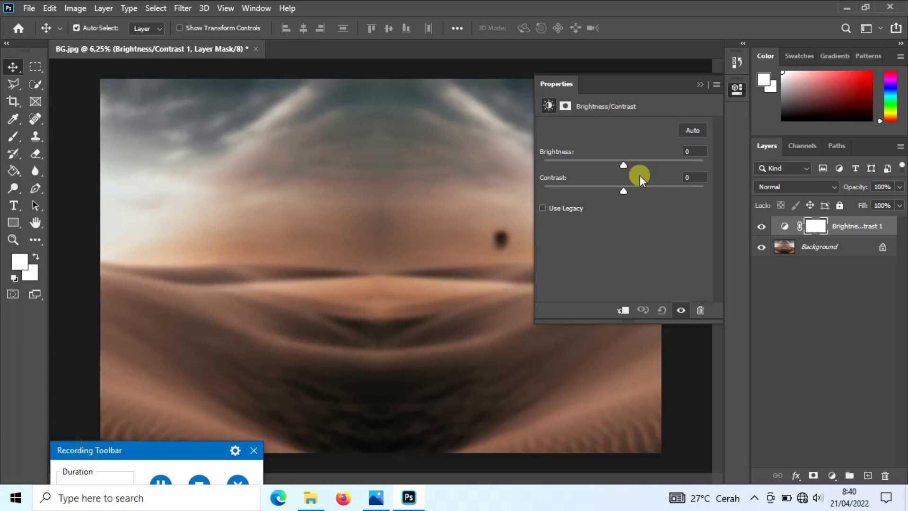
pyautogui.moveTo(622, 165); pyautogui.dragTo(570, 161)
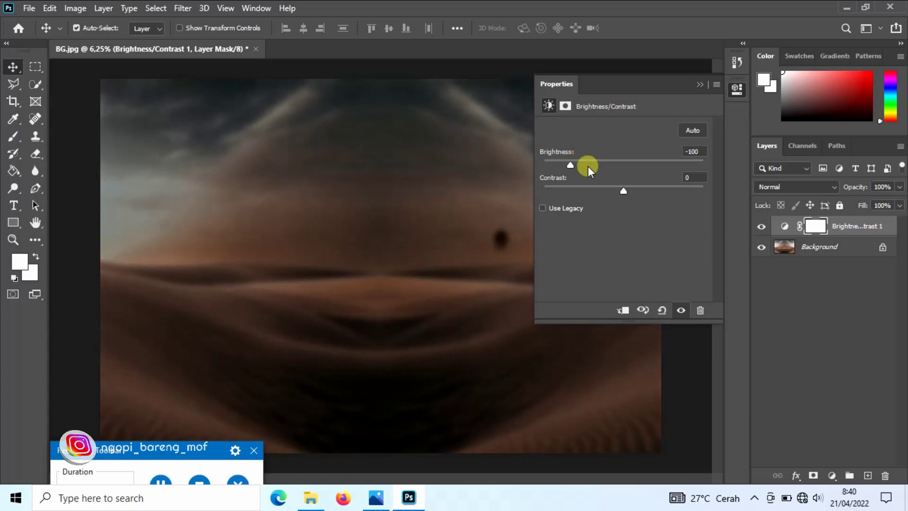
pyautogui.moveTo(699, 152); pyautogui.dragTo(682, 161)
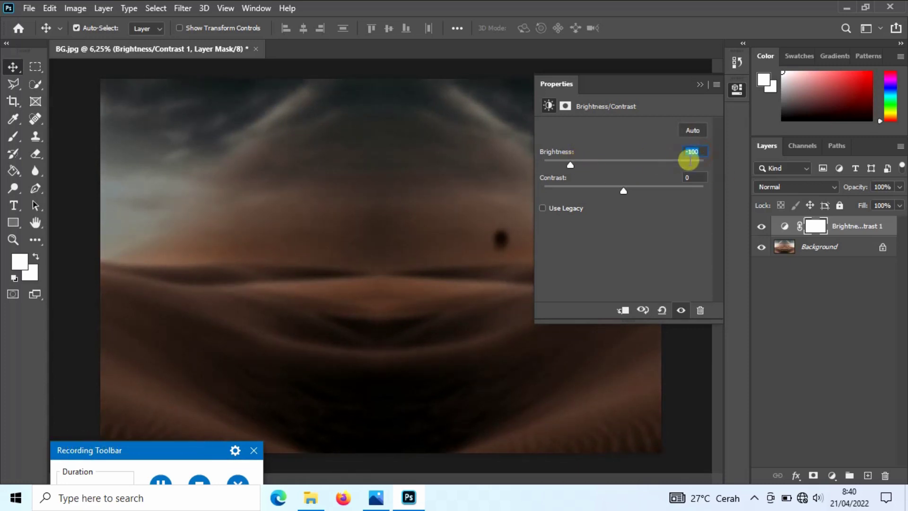
pyautogui.click(691, 151)
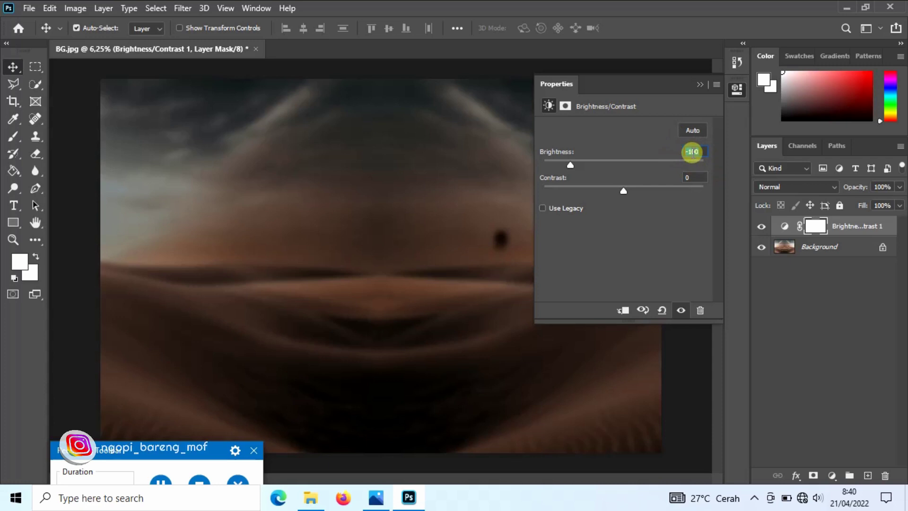
pyautogui.moveTo(624, 191); pyautogui.dragTo(656, 193)
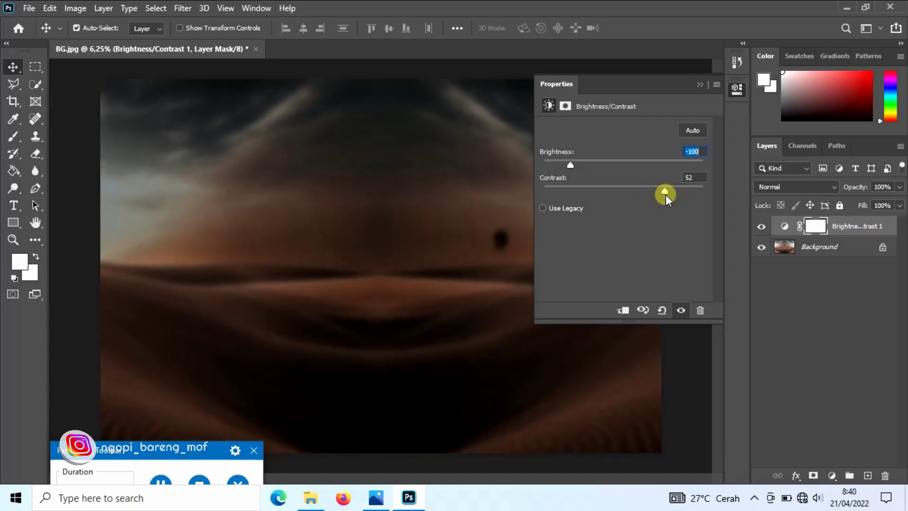
pyautogui.moveTo(665, 194); pyautogui.dragTo(665, 195)
pyautogui.click(695, 177)
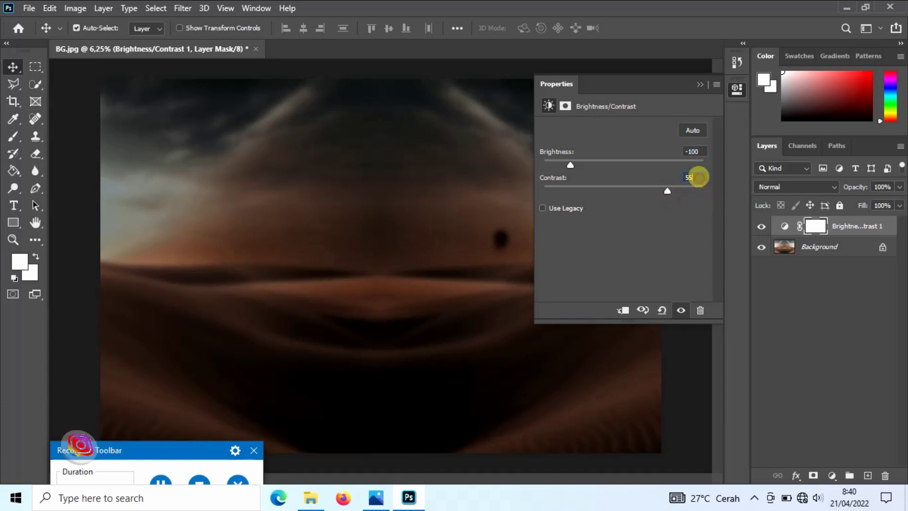
pyautogui.click(622, 310)
pyautogui.click(699, 85)
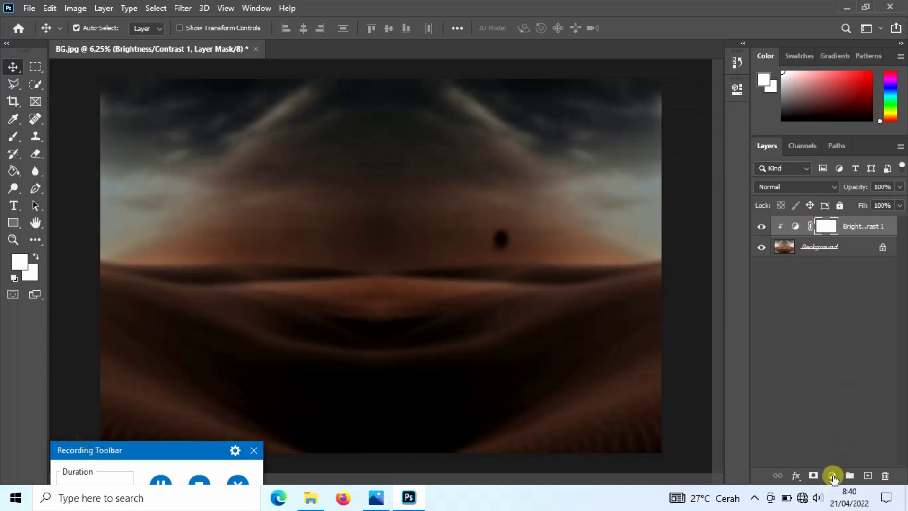
# Add a clipped Levels adjustment with inputs 8 / 1.11 and output white 189.
pyautogui.click(833, 478)
pyautogui.write('5')
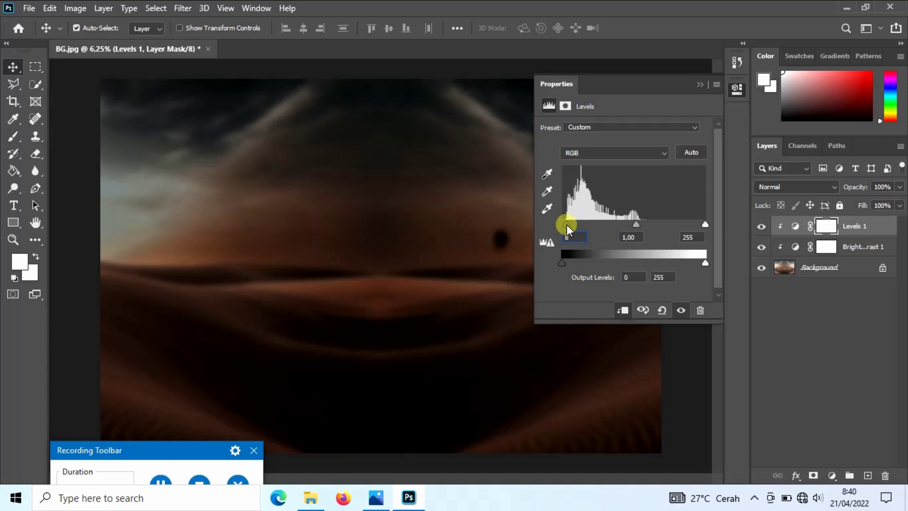
pyautogui.moveTo(634, 224); pyautogui.dragTo(631, 223)
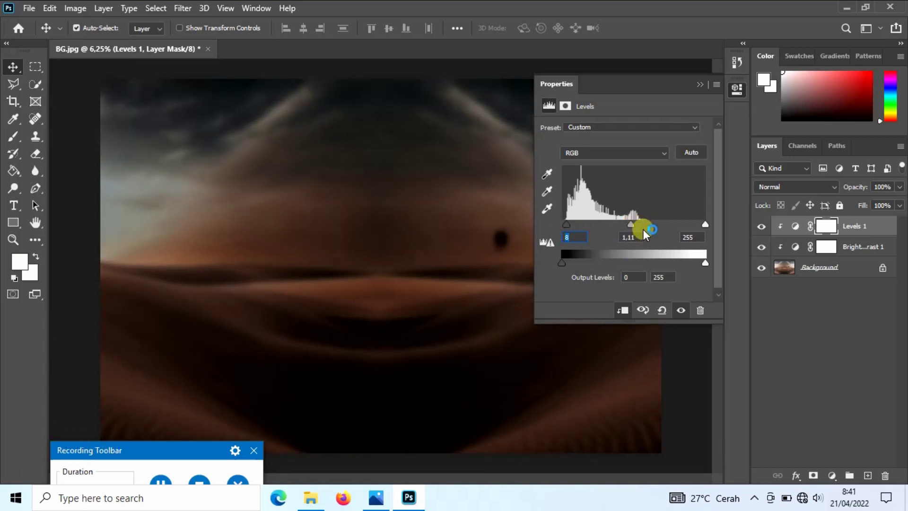
pyautogui.moveTo(705, 224); pyautogui.dragTo(720, 229)
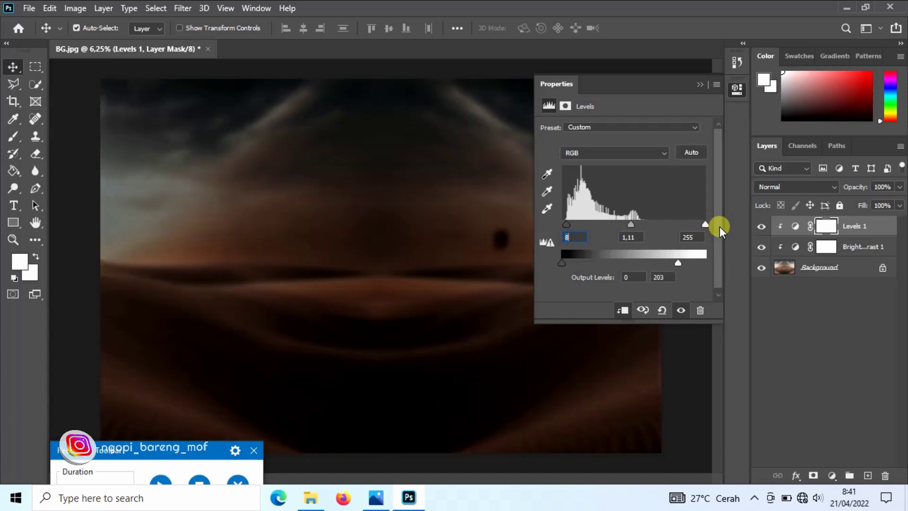
pyautogui.moveTo(678, 262); pyautogui.dragTo(668, 262)
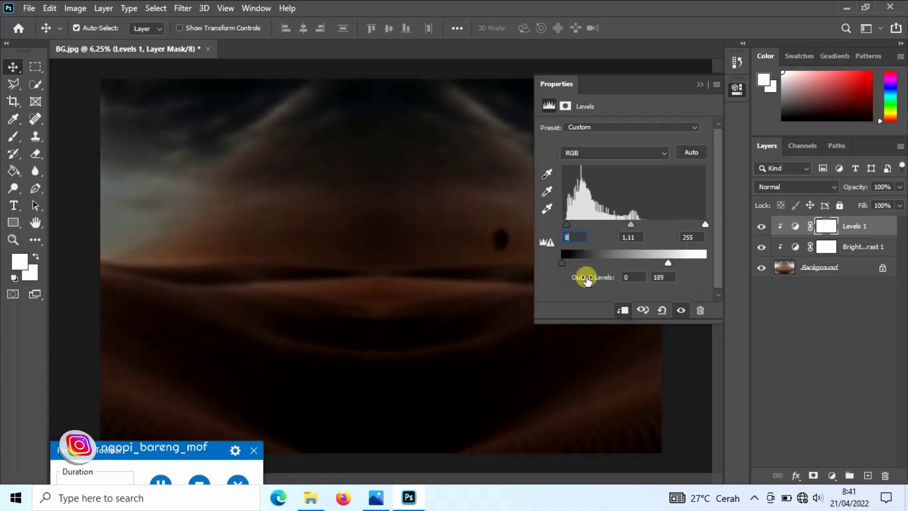
pyautogui.click(700, 83)
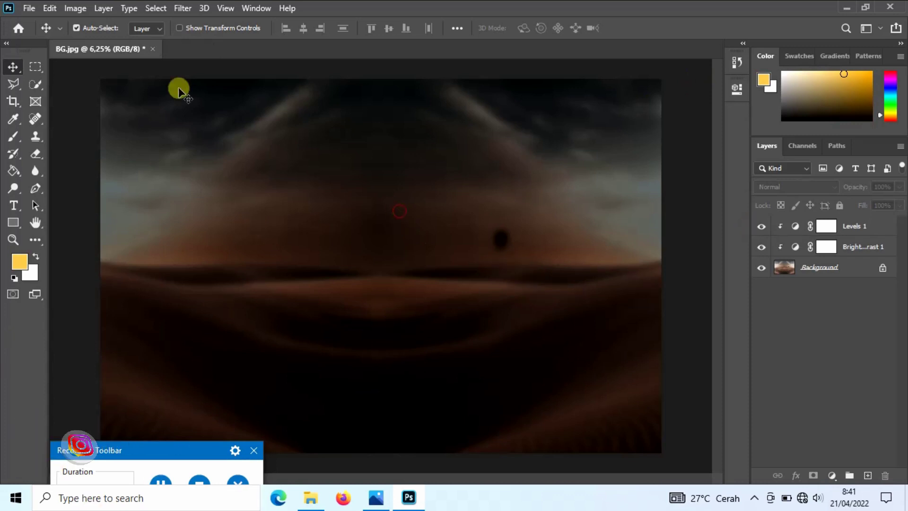
# Open Model.png and drag the man cut-out into the desert document.
pyautogui.click(29, 8)
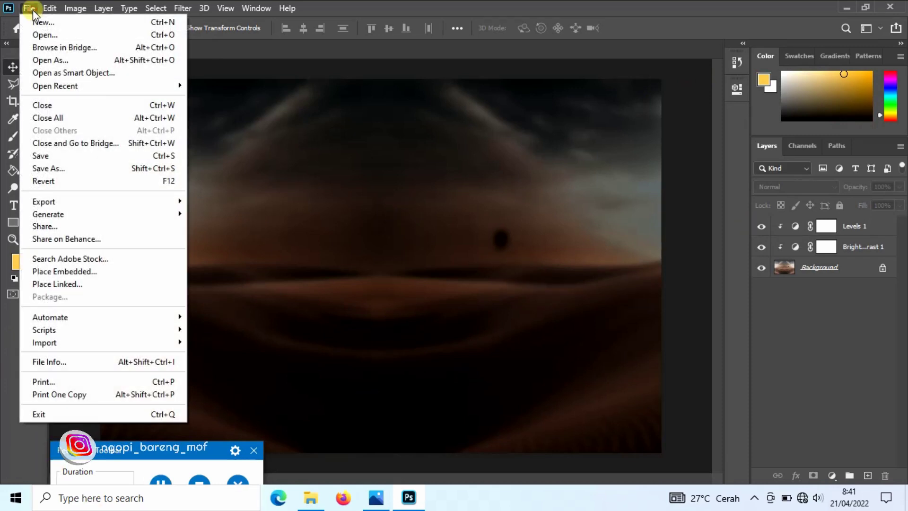
pyautogui.click(75, 35)
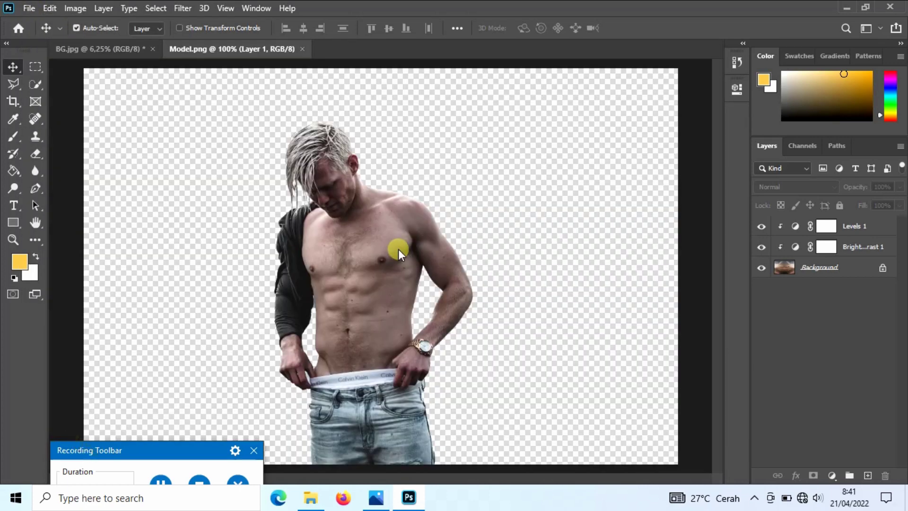
pyautogui.moveTo(288, 183)
pyautogui.mouseDown()
pyautogui.moveTo(203, 86)
pyautogui.moveTo(423, 302)
pyautogui.moveTo(487, 313)
pyautogui.mouseUp()
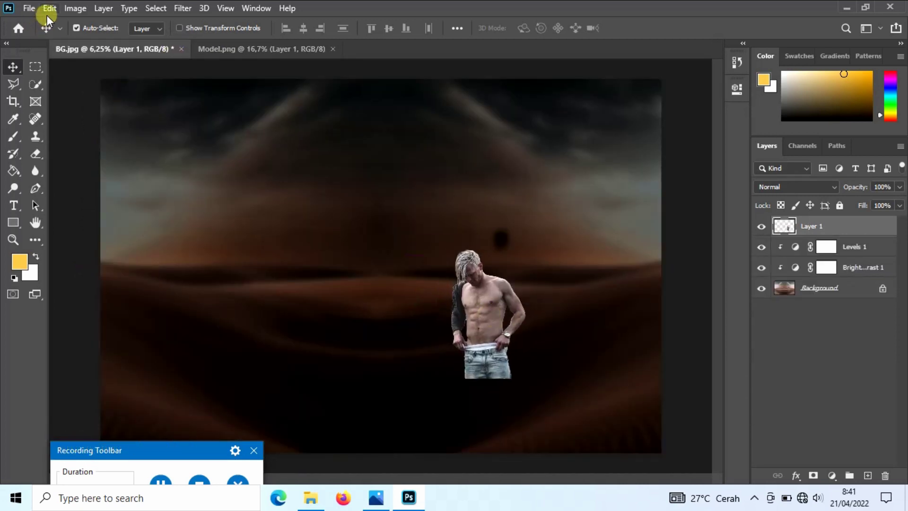
# Free-transform the man to 217.11% and position him in the lower right.
pyautogui.click(49, 8)
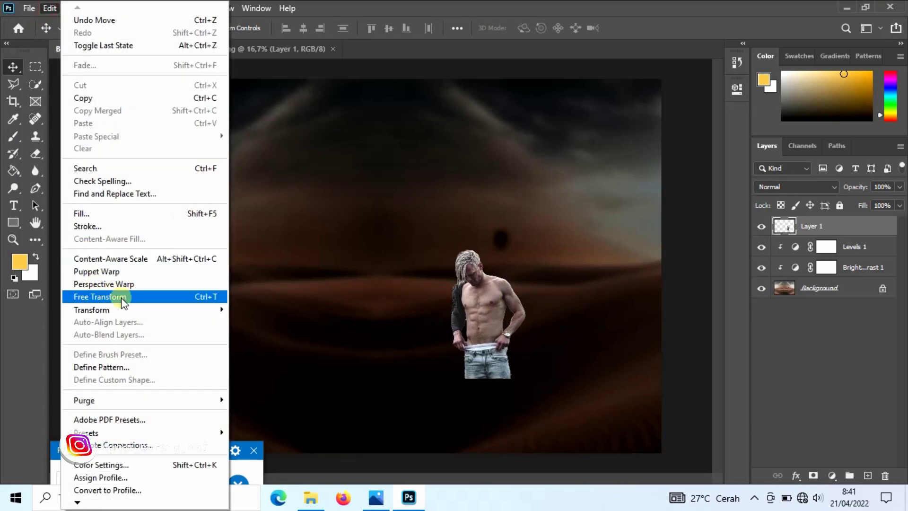
pyautogui.click(121, 297)
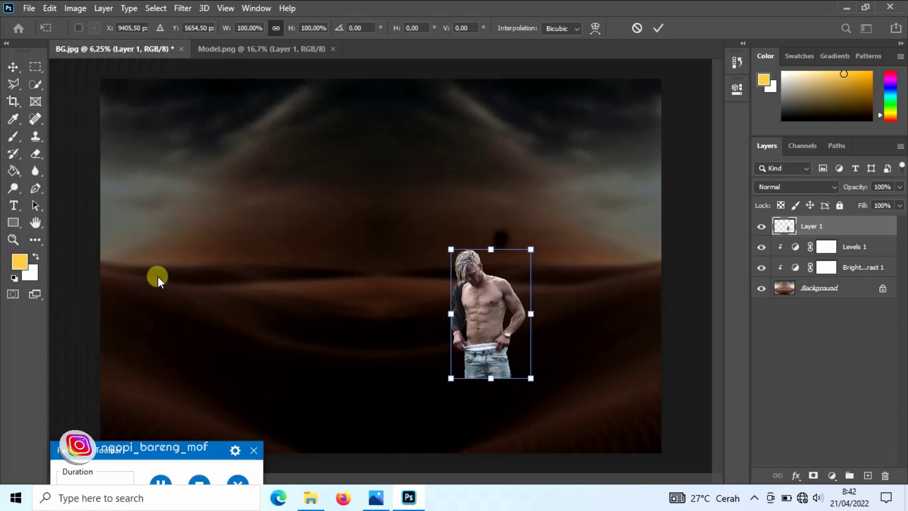
pyautogui.scroll(-1, 533, 379)
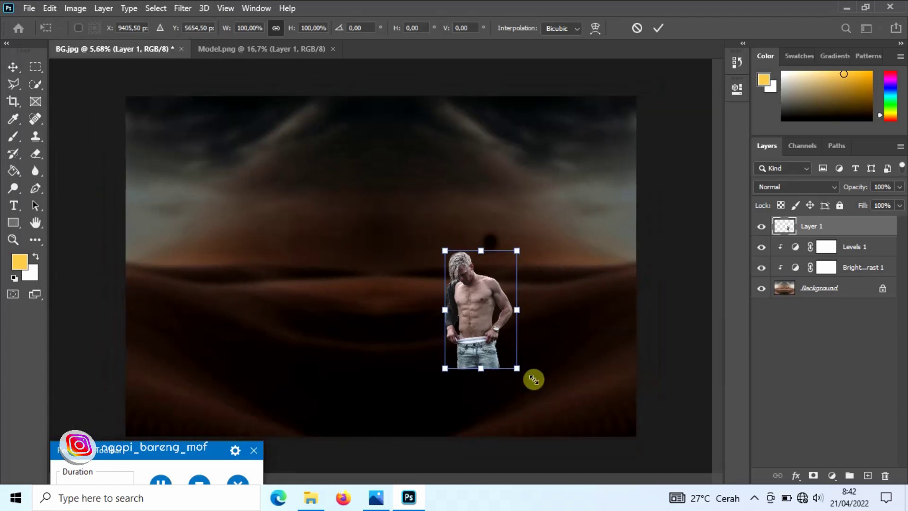
pyautogui.scroll(-1, 533, 379)
pyautogui.moveTo(505, 361); pyautogui.dragTo(575, 472)
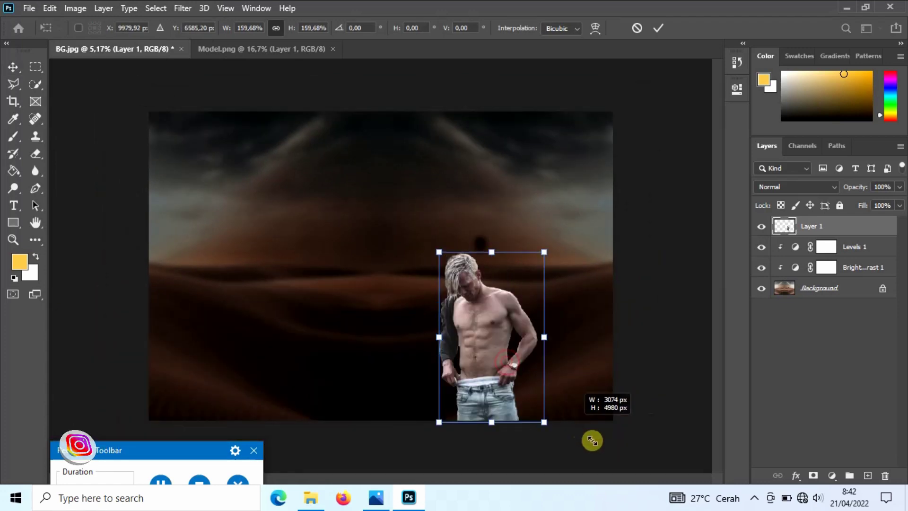
pyautogui.moveTo(531, 390)
pyautogui.mouseDown()
pyautogui.moveTo(537, 339)
pyautogui.moveTo(526, 348)
pyautogui.mouseUp()
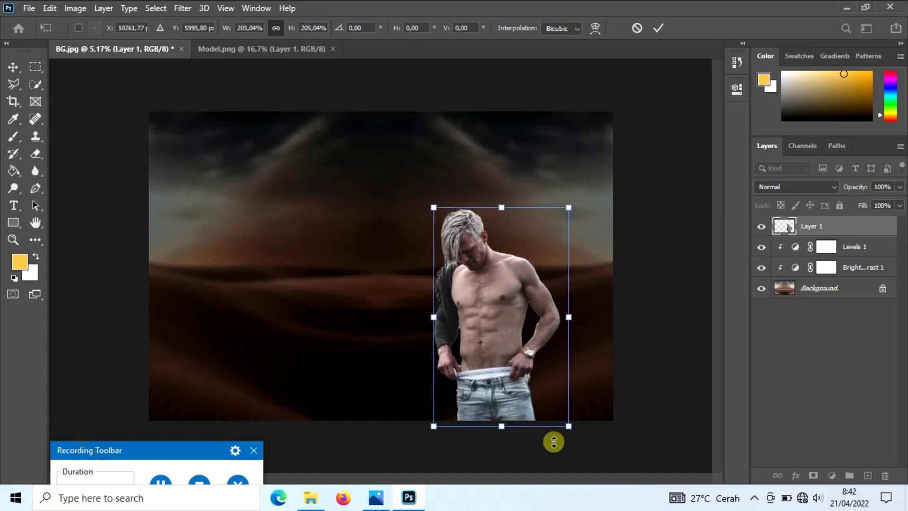
pyautogui.moveTo(569, 429); pyautogui.dragTo(579, 441)
pyautogui.moveTo(524, 371); pyautogui.dragTo(537, 371)
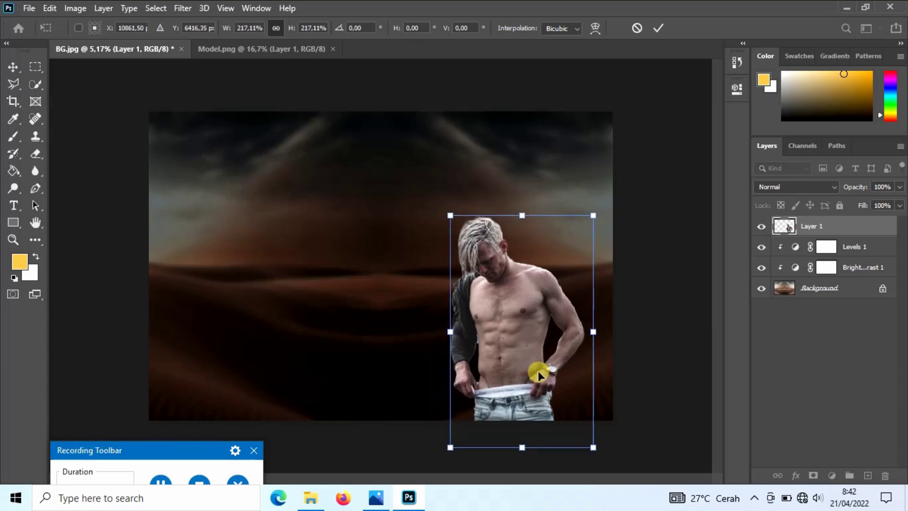
pyautogui.click(656, 28)
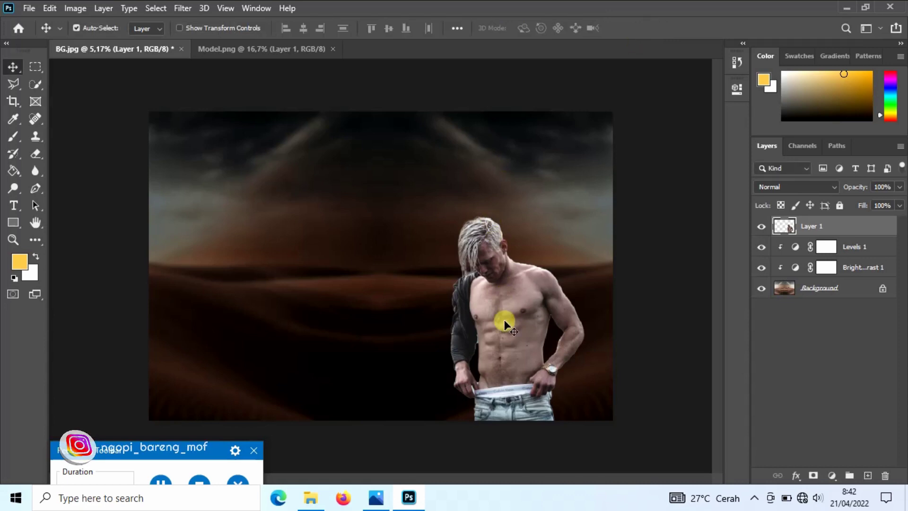
# Nudge the man slightly left and make Layer 1 active again.
pyautogui.moveTo(504, 320); pyautogui.dragTo(502, 325)
pyautogui.click(372, 301)
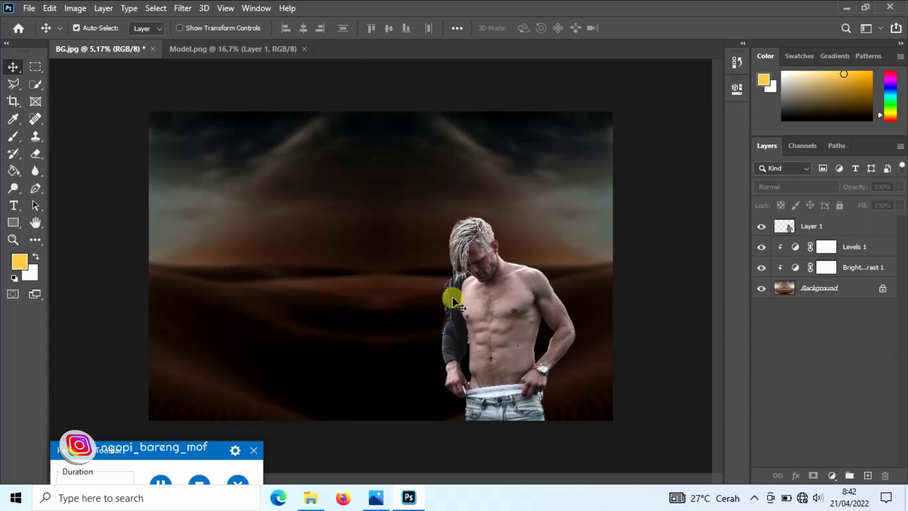
pyautogui.click(822, 228)
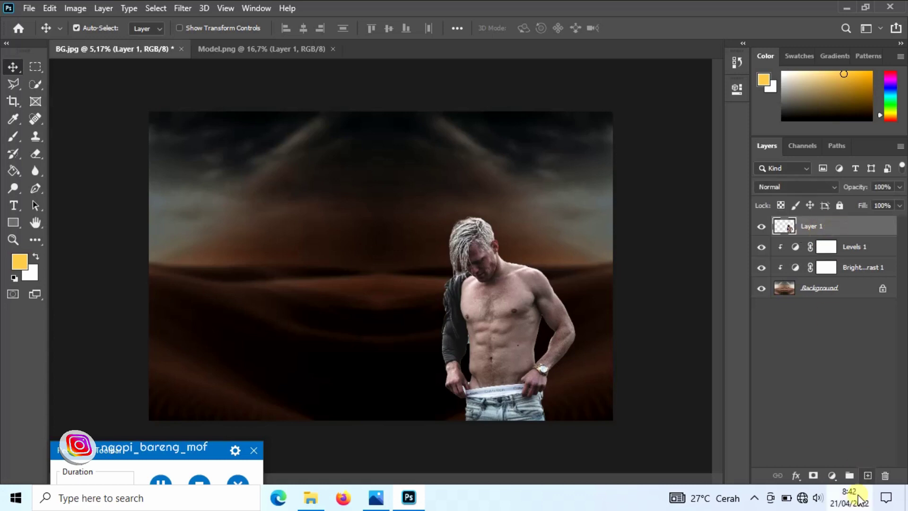
# Add a Brightness/Contrast adjustment clipped to the man: Brightness -126, Contrast about 37.
pyautogui.click(833, 476)
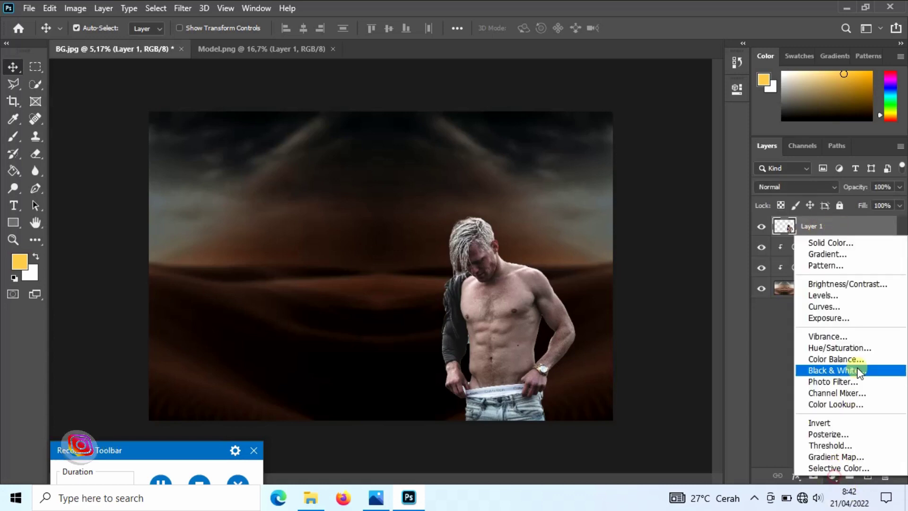
pyautogui.click(849, 284)
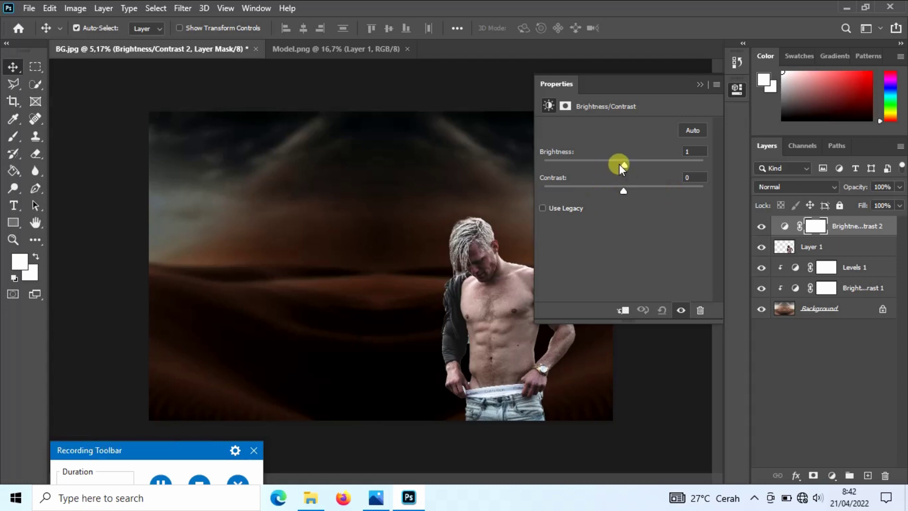
pyautogui.moveTo(623, 164); pyautogui.dragTo(556, 163)
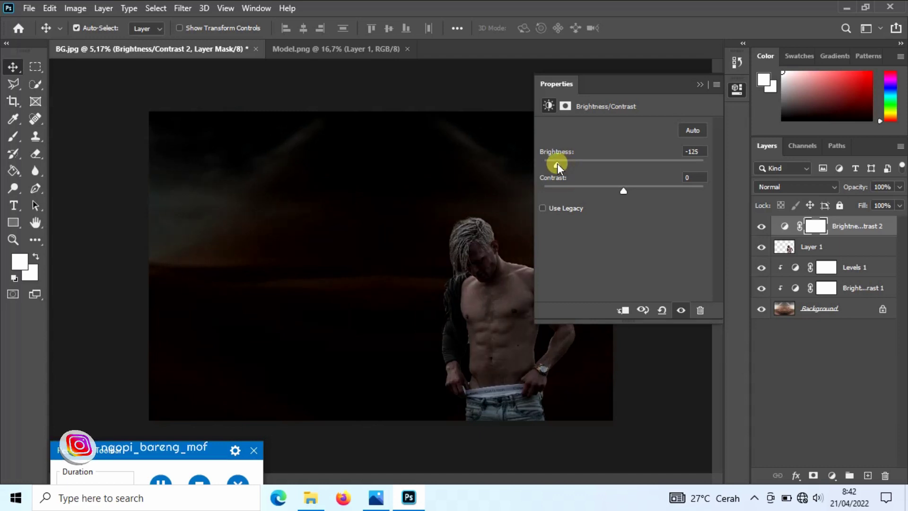
pyautogui.click(621, 311)
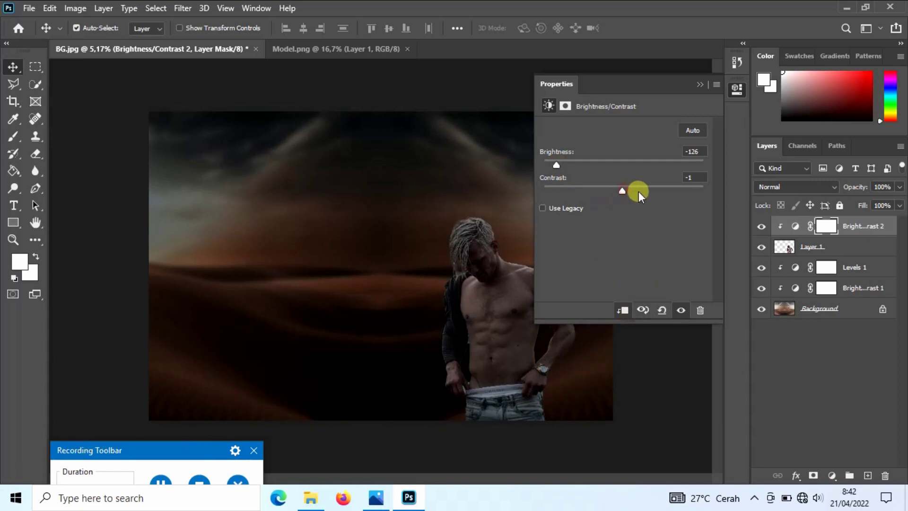
pyautogui.moveTo(638, 191); pyautogui.dragTo(648, 191)
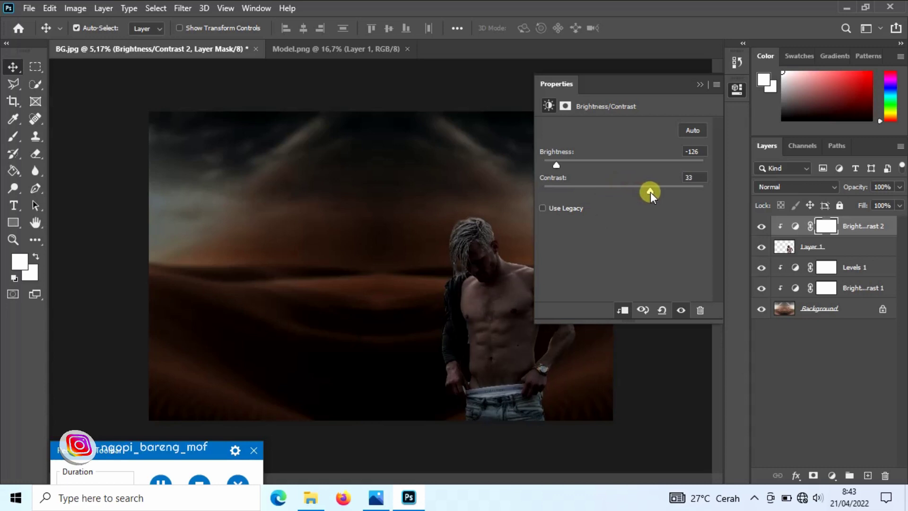
pyautogui.moveTo(651, 192); pyautogui.dragTo(654, 192)
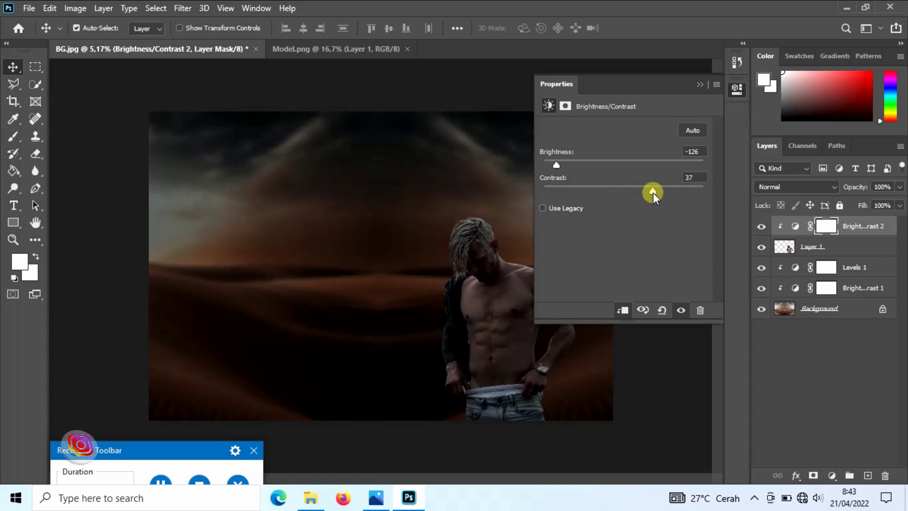
pyautogui.click(700, 84)
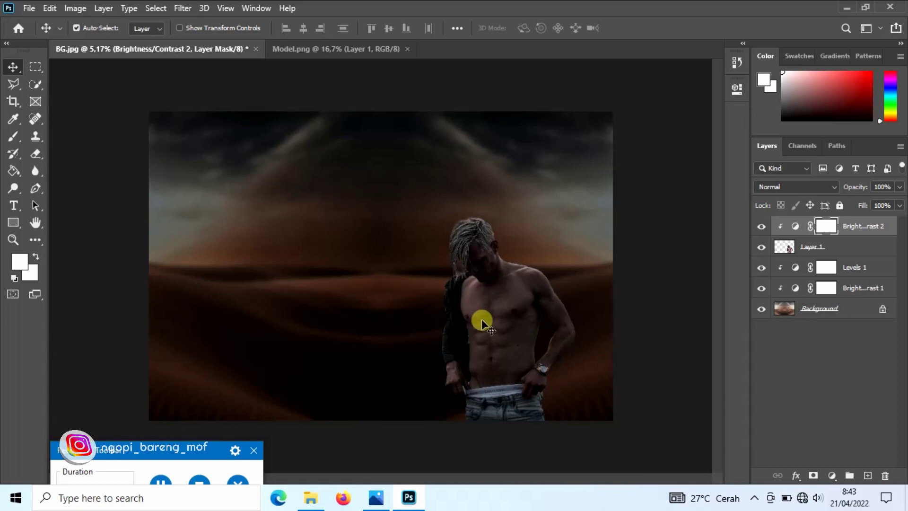
# Quick-select along the man's torso edge on Layer 1, then switch to the Magic Wand.
pyautogui.scroll(2, 483, 355)
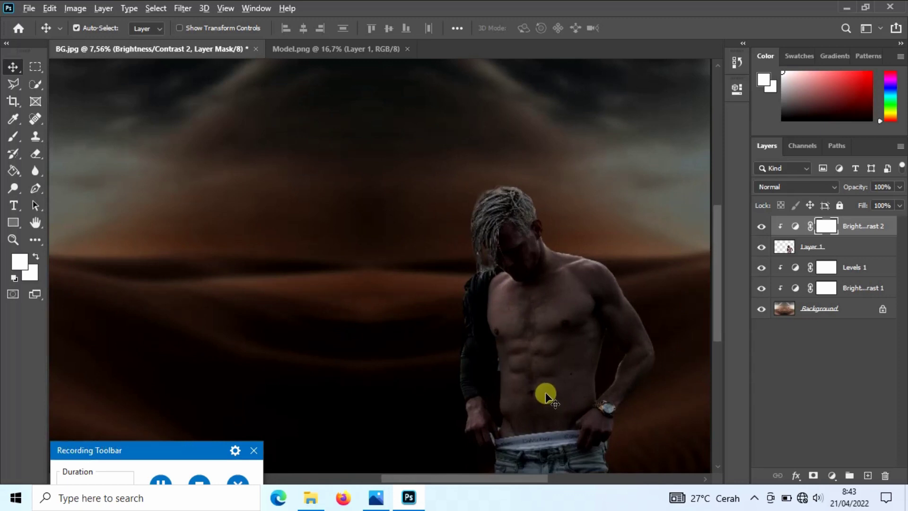
pyautogui.scroll(2, 546, 392)
pyautogui.scroll(2, 546, 391)
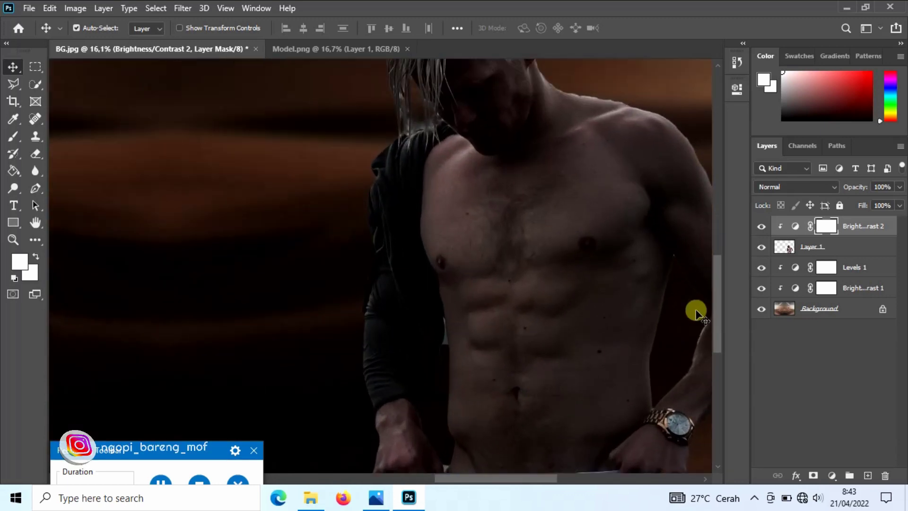
pyautogui.click(790, 247)
pyautogui.click(36, 84)
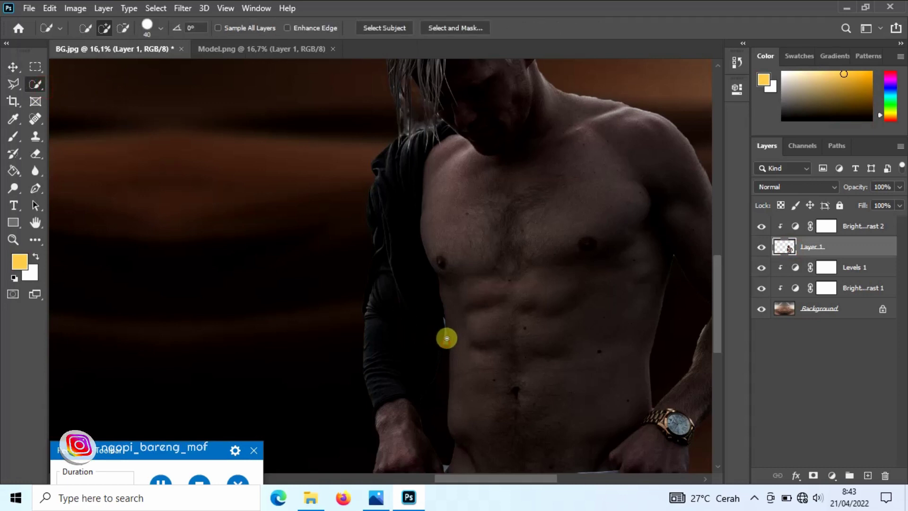
pyautogui.moveTo(447, 331); pyautogui.dragTo(457, 311)
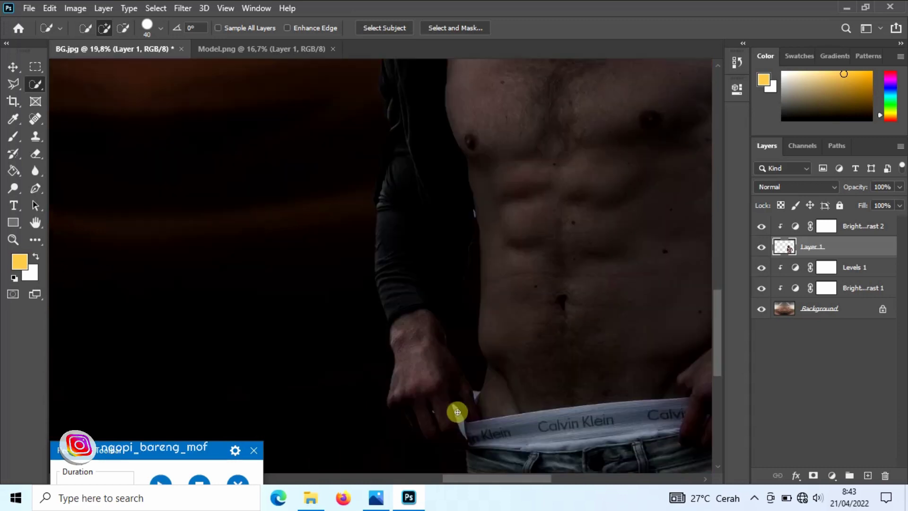
pyautogui.rightClick(35, 84)
pyautogui.click(78, 107)
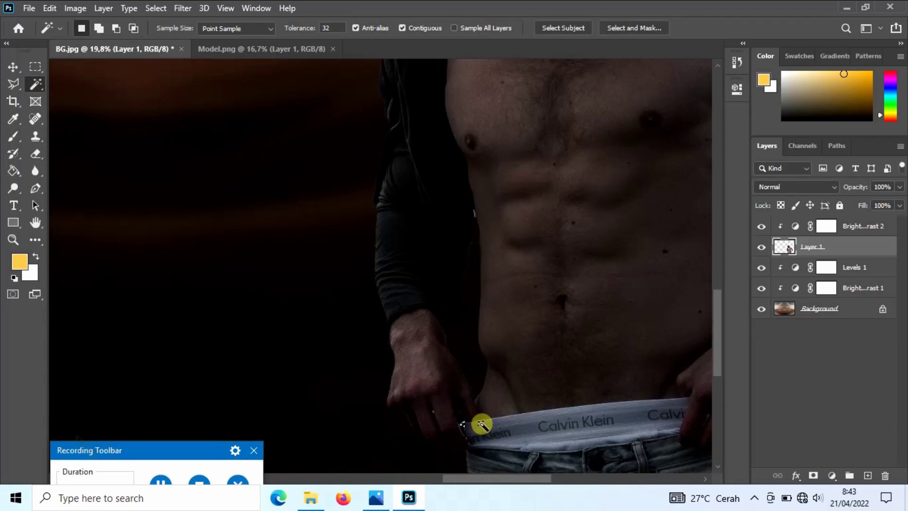
pyautogui.keyDown('alt'); pyautogui.scroll(-1, 481, 423); pyautogui.keyUp('alt')
pyautogui.keyDown('alt'); pyautogui.scroll(-1, 481, 424); pyautogui.keyUp('alt')
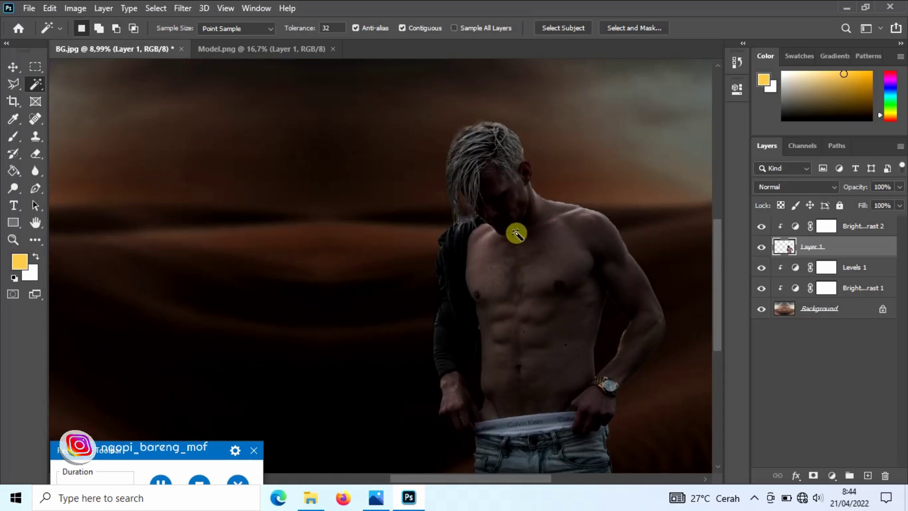
pyautogui.scroll(-1, 516, 282)
# Target the Brightness/Contrast 2 mask with black as foreground and the soft Brush.
pyautogui.scroll(-1, 516, 282)
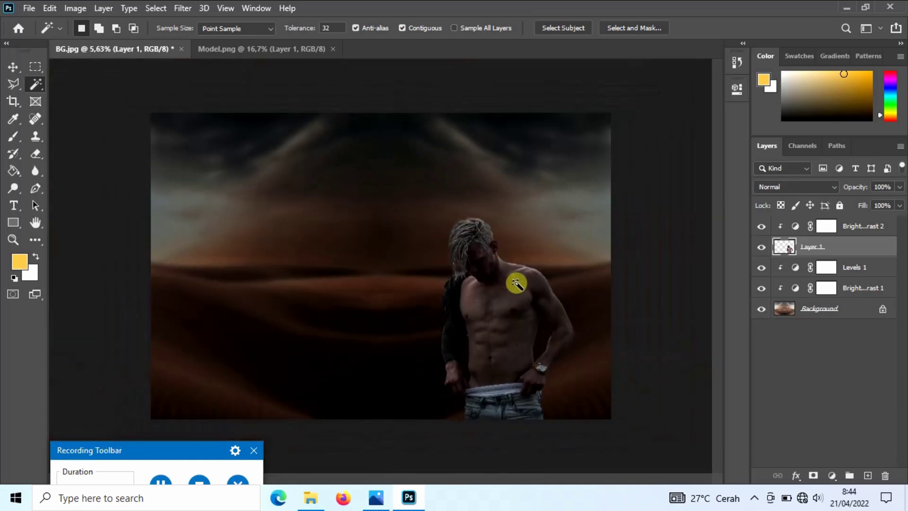
pyautogui.click(826, 226)
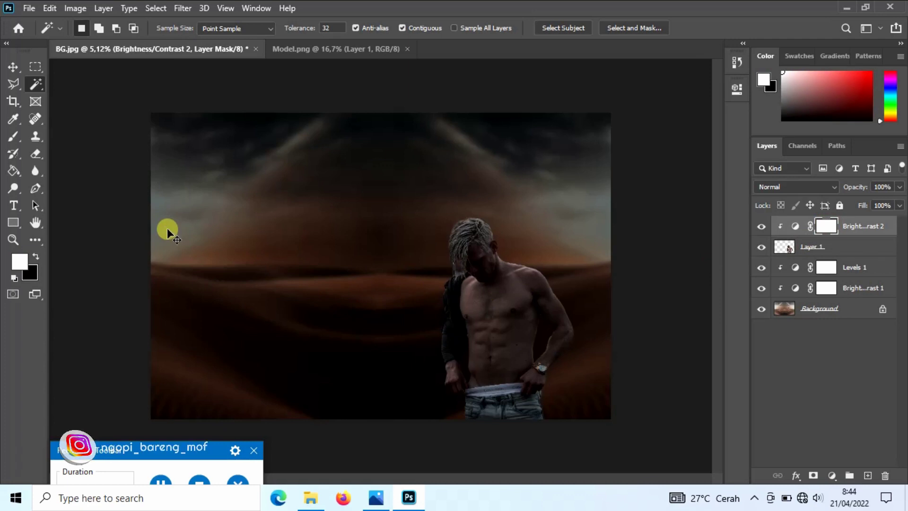
pyautogui.press('x')
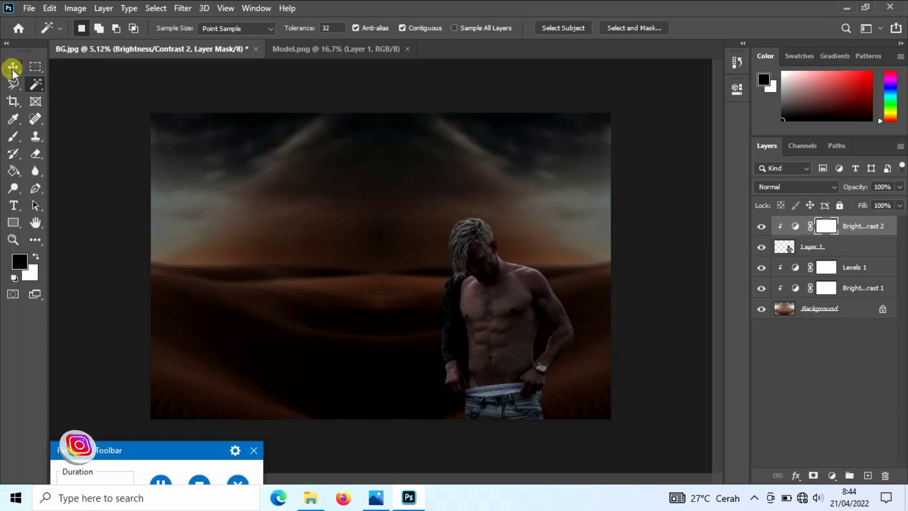
pyautogui.click(13, 67)
pyautogui.click(474, 267)
pyautogui.press('ctrl')
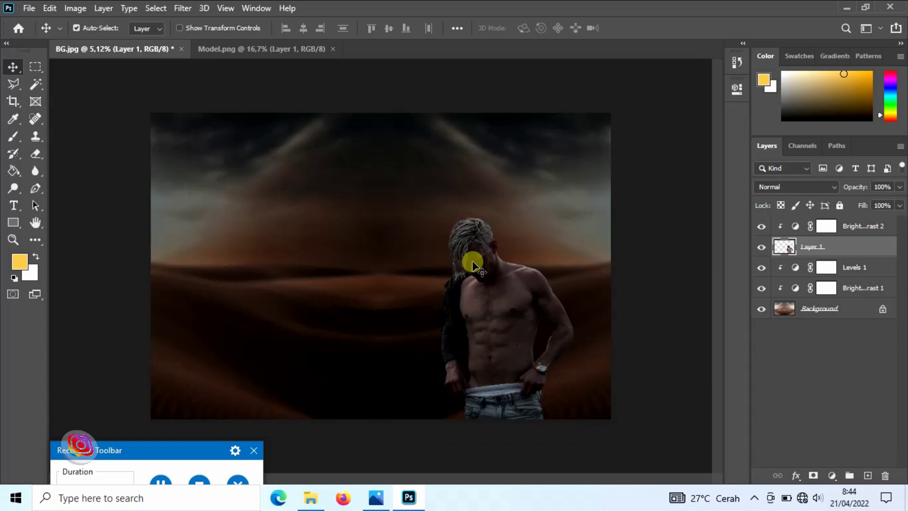
pyautogui.press('b')
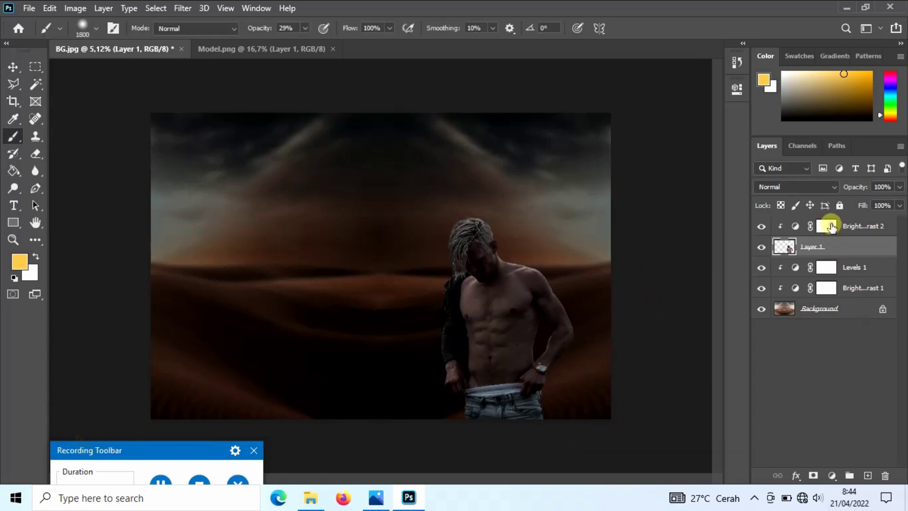
# Paint the mask over the man's chest and abs at 29% brush opacity.
pyautogui.click(831, 226)
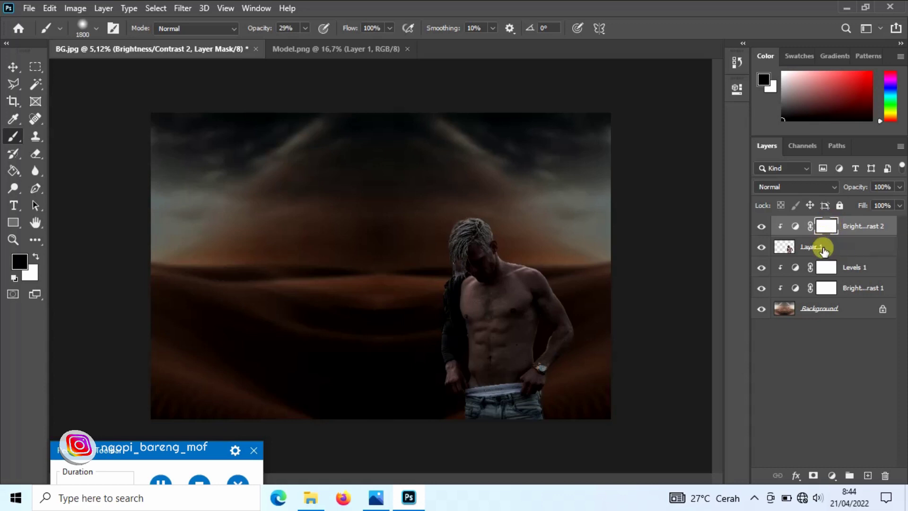
pyautogui.click(822, 248)
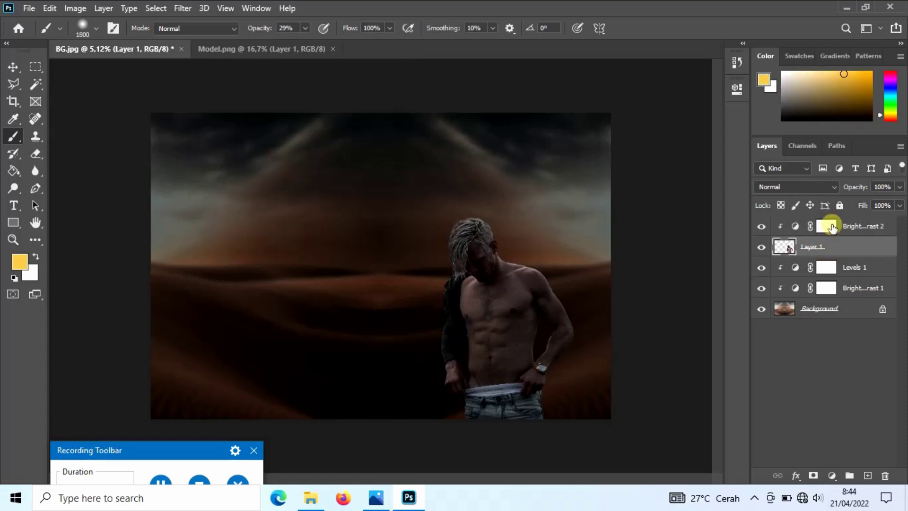
pyautogui.click(832, 228)
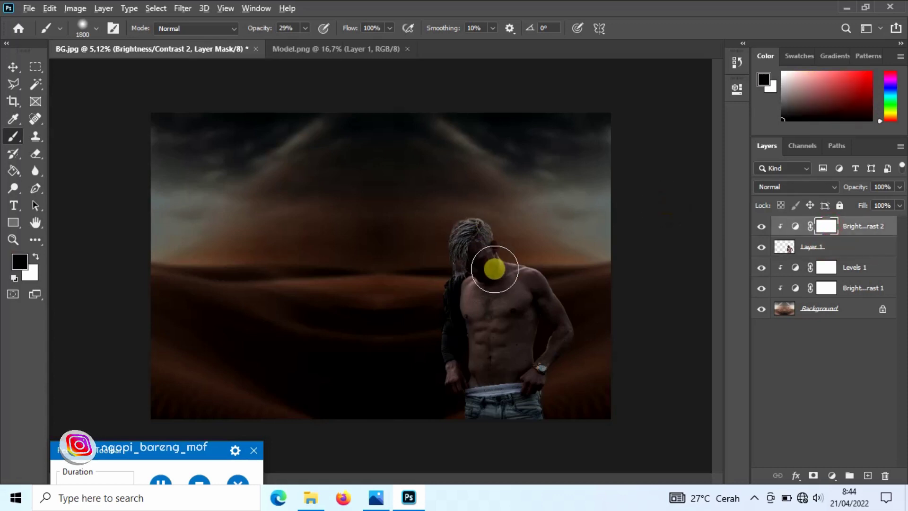
pyautogui.scroll(2, 494, 268)
pyautogui.scroll(-1, 494, 268)
pyautogui.scroll(-1, 494, 269)
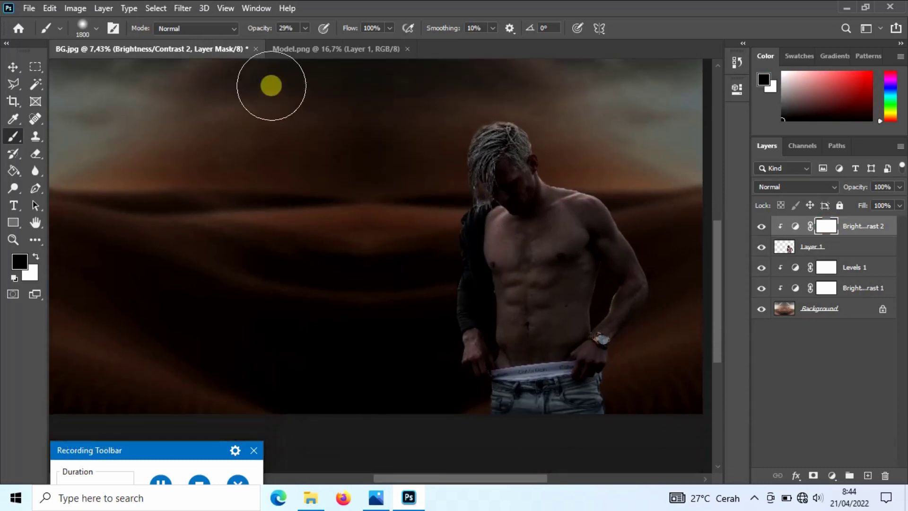
pyautogui.moveTo(504, 245); pyautogui.dragTo(509, 250)
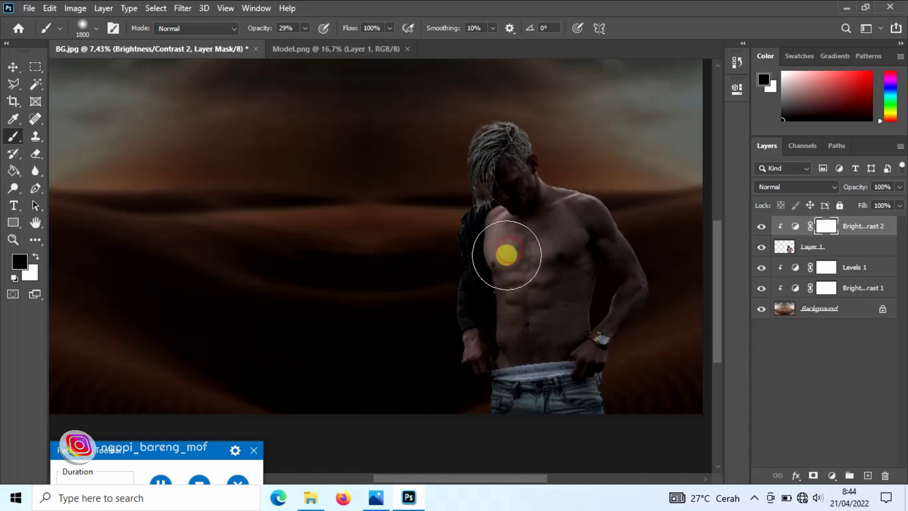
pyautogui.moveTo(536, 245)
pyautogui.mouseDown()
pyautogui.moveTo(552, 245)
pyautogui.moveTo(546, 239)
pyautogui.moveTo(544, 334)
pyautogui.moveTo(534, 335)
pyautogui.moveTo(544, 312)
pyautogui.moveTo(496, 376)
pyautogui.mouseUp()
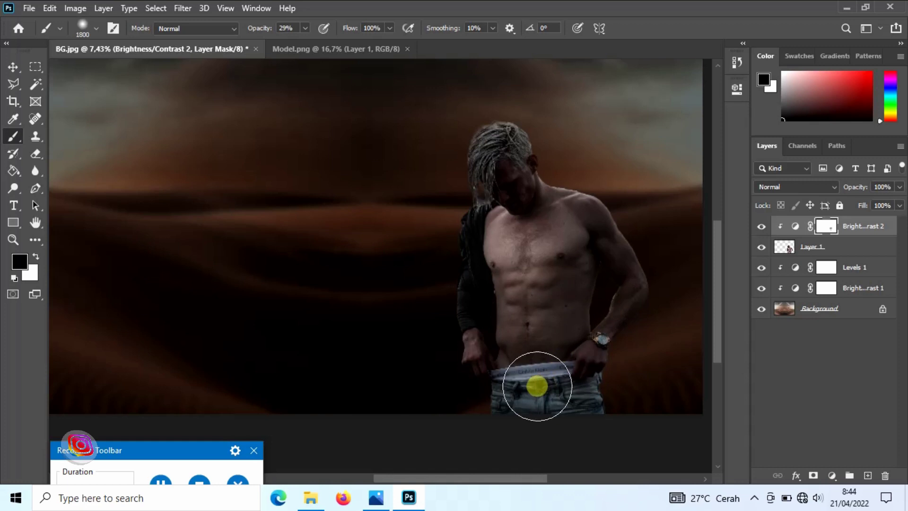
pyautogui.scroll(2, 495, 376)
# Shrink the brush and paint the mask over the man's wrist and arm.
pyautogui.scroll(2, 480, 367)
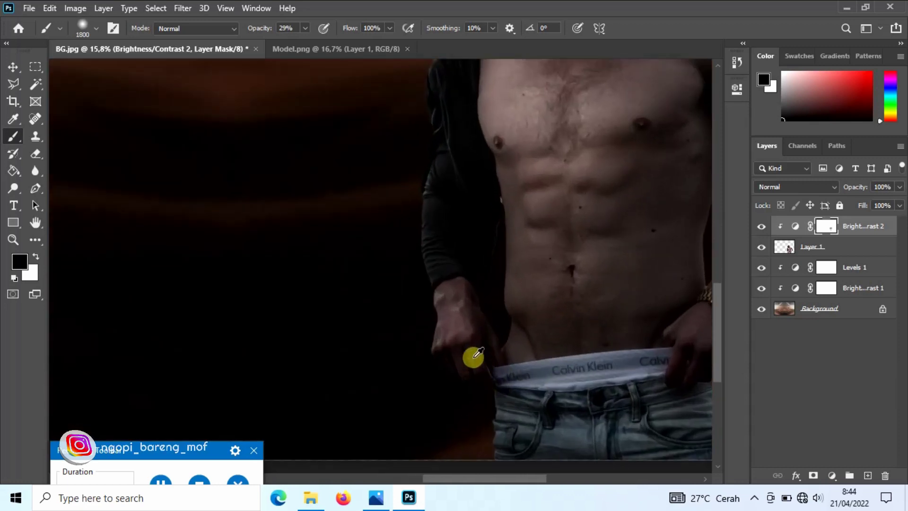
pyautogui.scroll(1, 472, 354)
pyautogui.press('[')
pyautogui.press('[')
pyautogui.press('[')
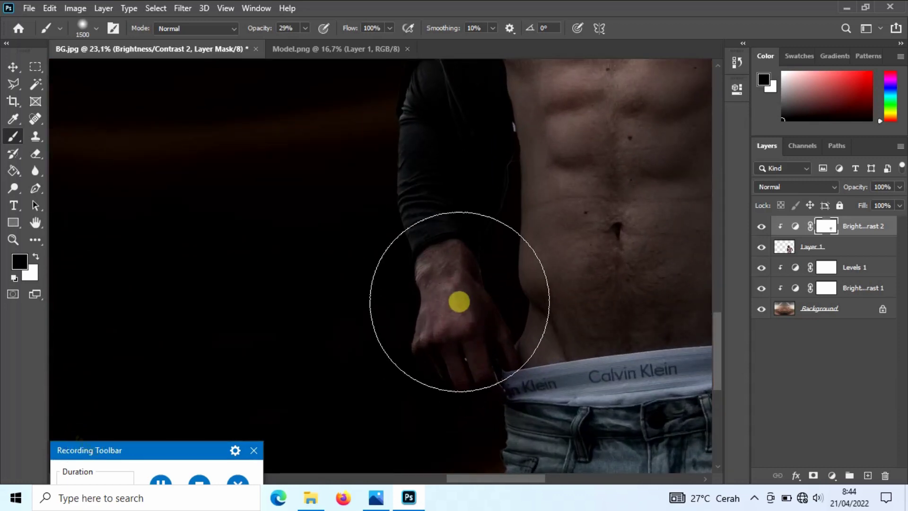
pyautogui.press('[')
pyautogui.press('[')
pyautogui.press('[')
pyautogui.press('[')
pyautogui.press('[')
pyautogui.press('[')
pyautogui.press('[')
pyautogui.press('[')
pyautogui.press('[')
pyautogui.press('[')
pyautogui.press('[')
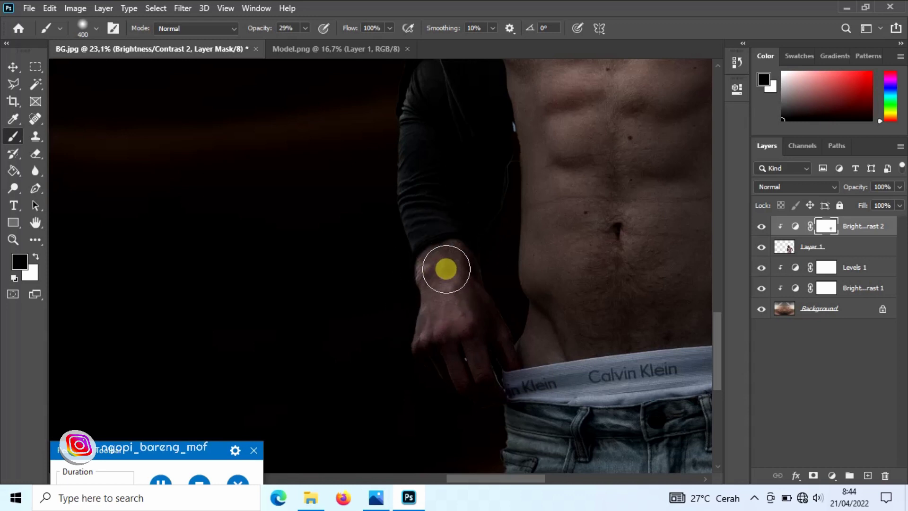
pyautogui.moveTo(445, 263)
pyautogui.mouseDown()
pyautogui.moveTo(433, 318)
pyautogui.moveTo(449, 320)
pyautogui.moveTo(437, 259)
pyautogui.mouseUp()
pyautogui.scroll(3, 432, 180)
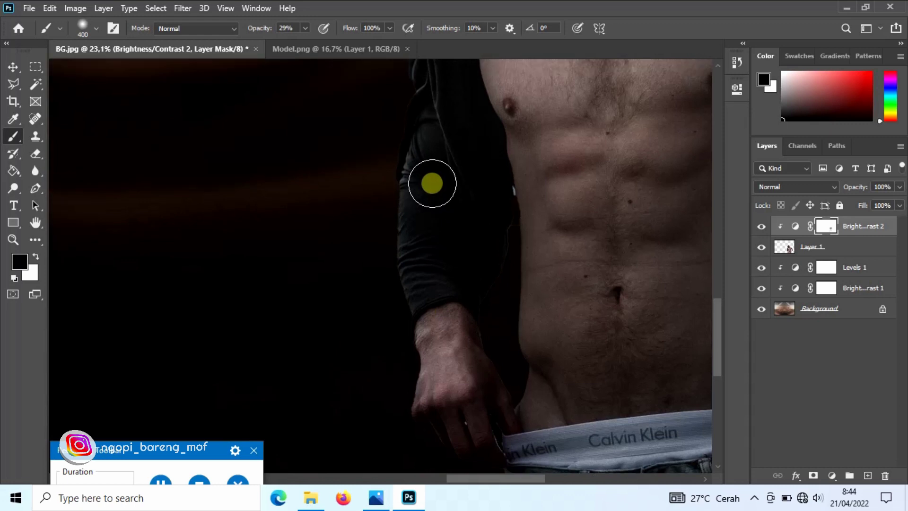
pyautogui.scroll(1, 433, 185)
pyautogui.scroll(4, 433, 182)
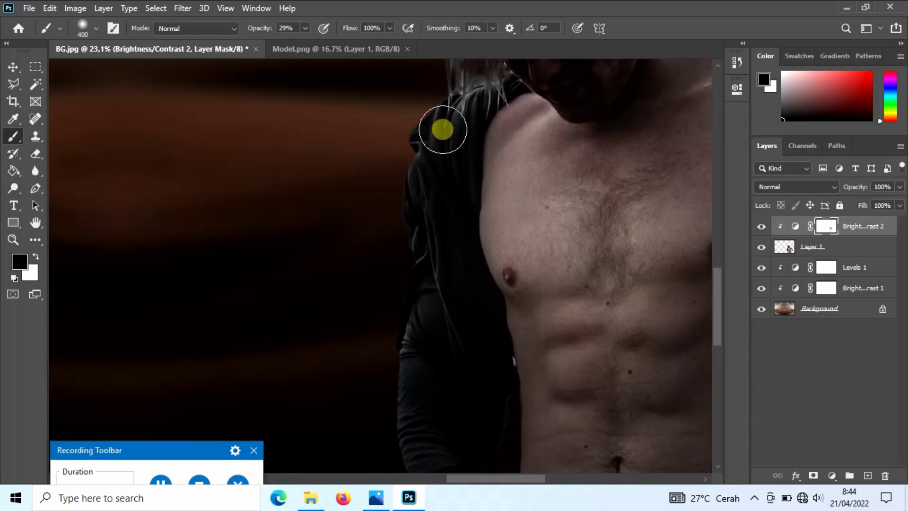
pyautogui.moveTo(460, 125)
pyautogui.mouseDown()
pyautogui.moveTo(430, 156)
pyautogui.moveTo(435, 320)
pyautogui.moveTo(459, 358)
pyautogui.moveTo(413, 318)
pyautogui.moveTo(425, 383)
pyautogui.moveTo(421, 423)
pyautogui.moveTo(453, 396)
pyautogui.mouseUp()
pyautogui.scroll(-5, 453, 396)
pyautogui.moveTo(414, 278); pyautogui.dragTo(426, 318)
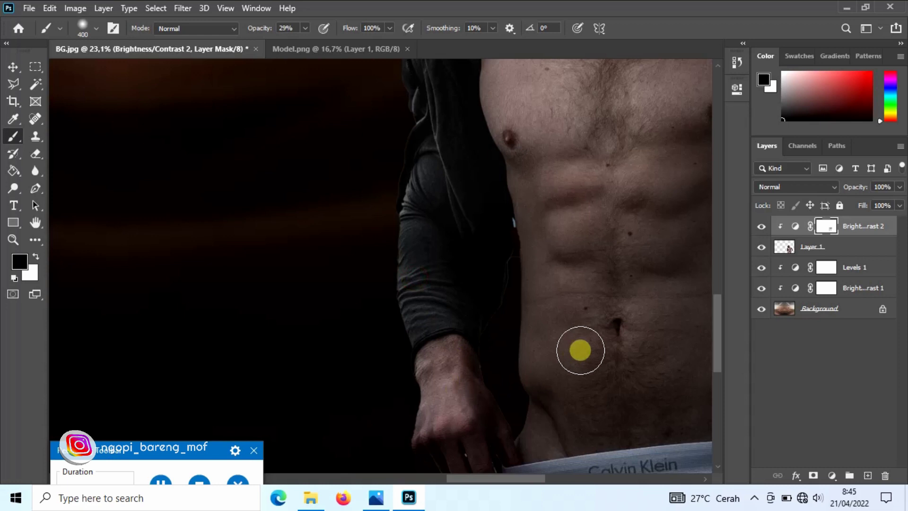
# Paint the mask over the man's side, waistband and shoulder.
pyautogui.moveTo(534, 170)
pyautogui.mouseDown()
pyautogui.moveTo(545, 267)
pyautogui.moveTo(580, 370)
pyautogui.mouseUp()
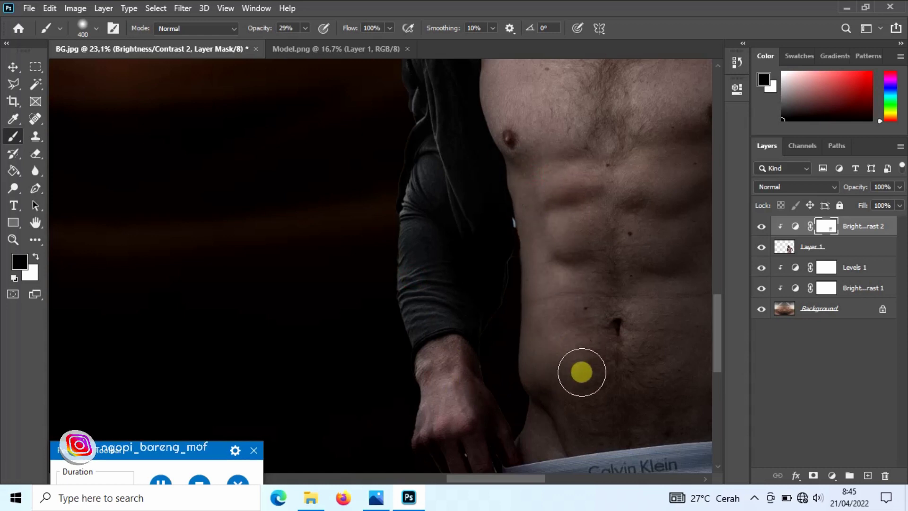
pyautogui.scroll(-3, 581, 370)
pyautogui.scroll(-2, 547, 374)
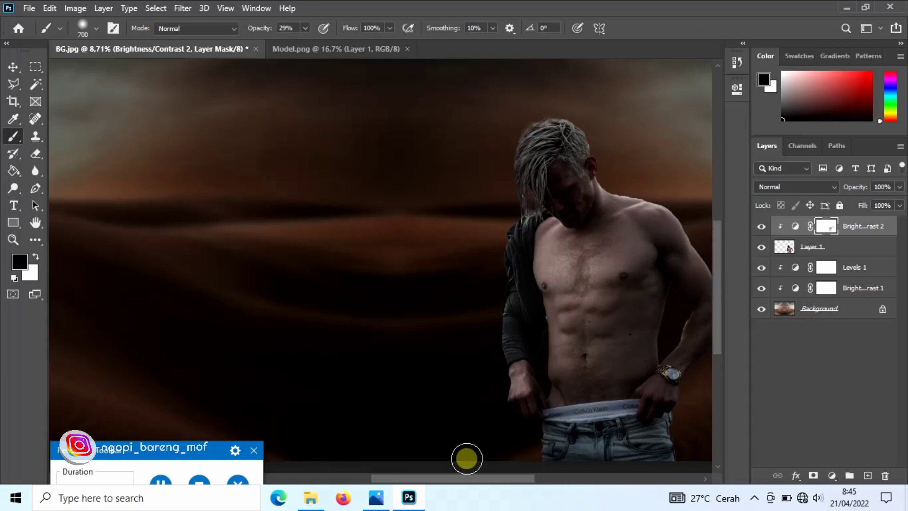
pyautogui.moveTo(453, 480); pyautogui.dragTo(474, 478)
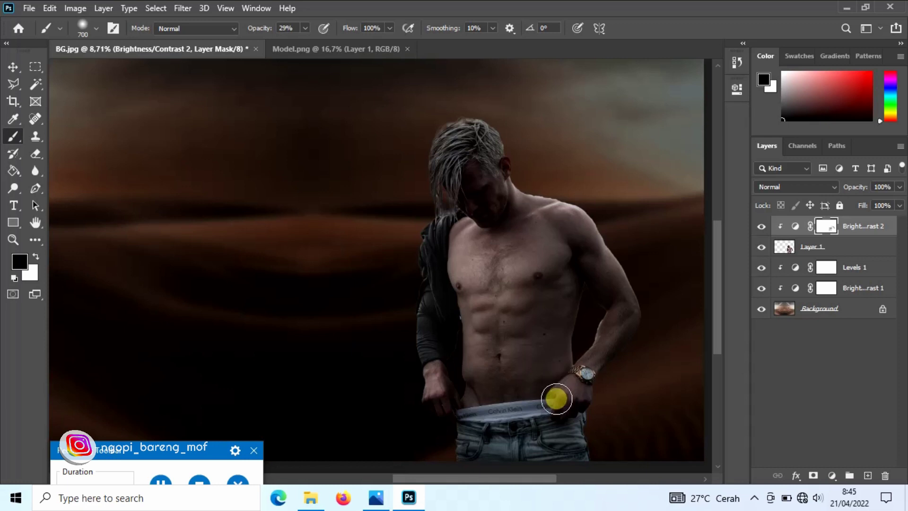
pyautogui.moveTo(542, 404)
pyautogui.mouseDown()
pyautogui.moveTo(507, 415)
pyautogui.moveTo(533, 397)
pyautogui.mouseUp()
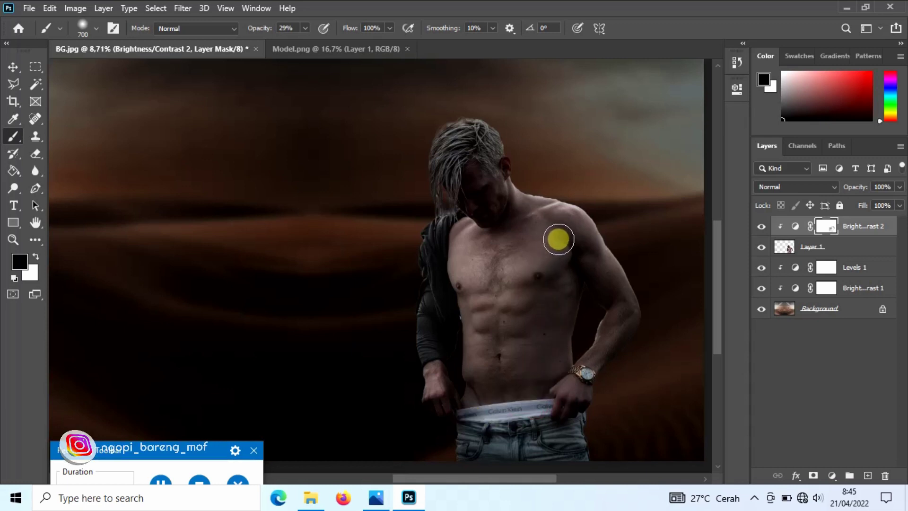
pyautogui.moveTo(551, 233)
pyautogui.mouseDown()
pyautogui.moveTo(574, 233)
pyautogui.moveTo(544, 235)
pyautogui.moveTo(551, 271)
pyautogui.moveTo(532, 371)
pyautogui.moveTo(510, 328)
pyautogui.moveTo(531, 202)
pyautogui.moveTo(513, 269)
pyautogui.moveTo(518, 303)
pyautogui.mouseUp()
pyautogui.keyDown('alt'); pyautogui.scroll(-1, 519, 304); pyautogui.keyUp('alt')
pyautogui.keyDown('alt'); pyautogui.scroll(-2, 518, 303); pyautogui.keyUp('alt')
pyautogui.keyDown('alt'); pyautogui.scroll(-1, 501, 321); pyautogui.keyUp('alt')
pyautogui.keyDown('alt'); pyautogui.scroll(1, 425, 331); pyautogui.keyUp('alt')
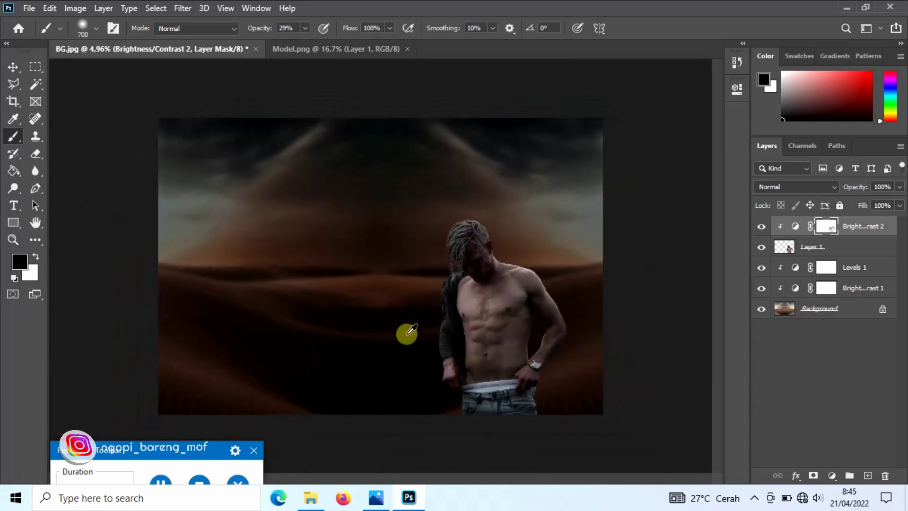
pyautogui.keyDown('alt'); pyautogui.scroll(1, 409, 284); pyautogui.keyUp('alt')
# Switch to the Move tool and open Lamp.png as its own document.
pyautogui.click(8, 64)
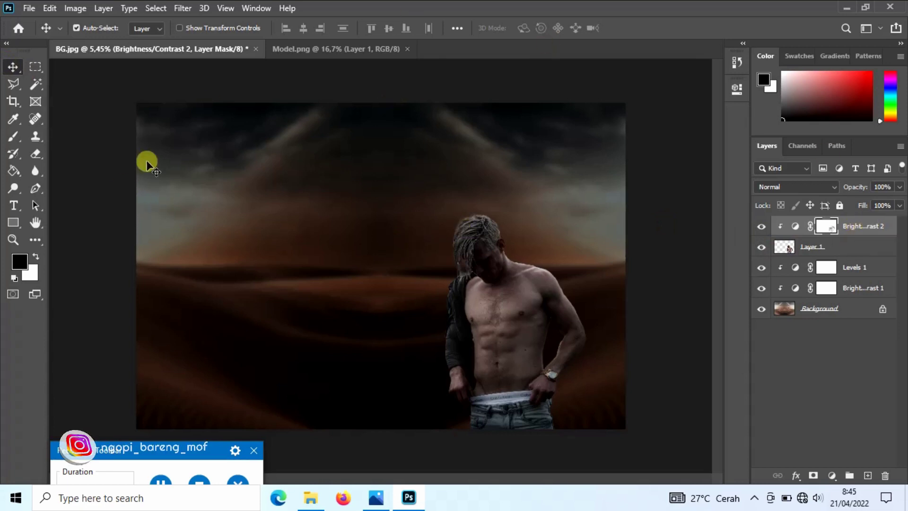
pyautogui.click(29, 8)
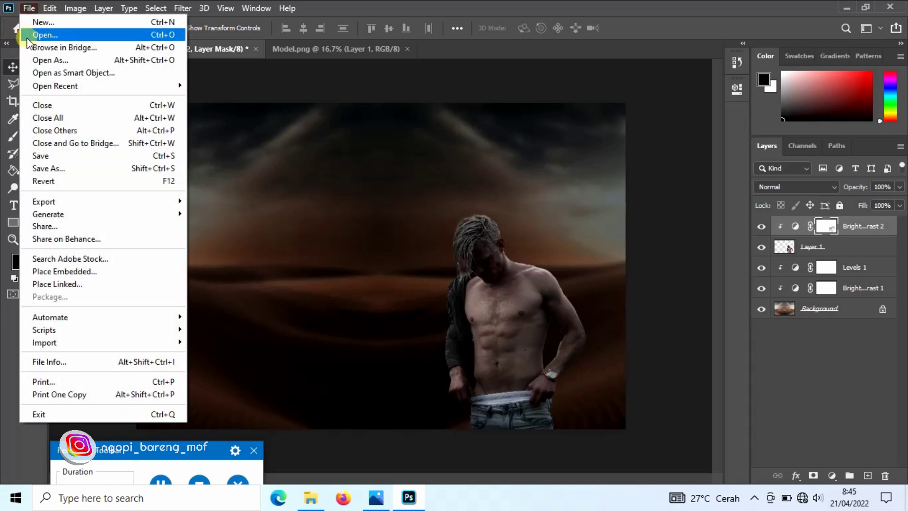
pyautogui.click(67, 34)
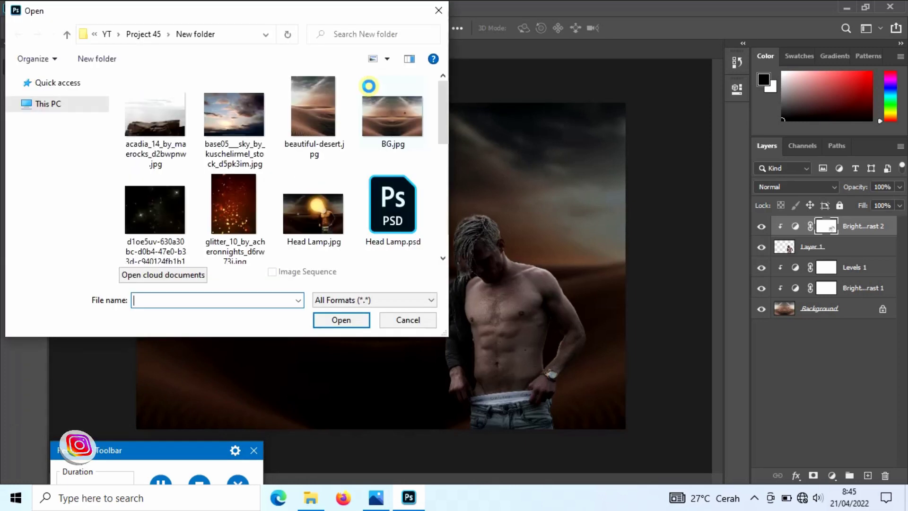
pyautogui.scroll(-5, 344, 166)
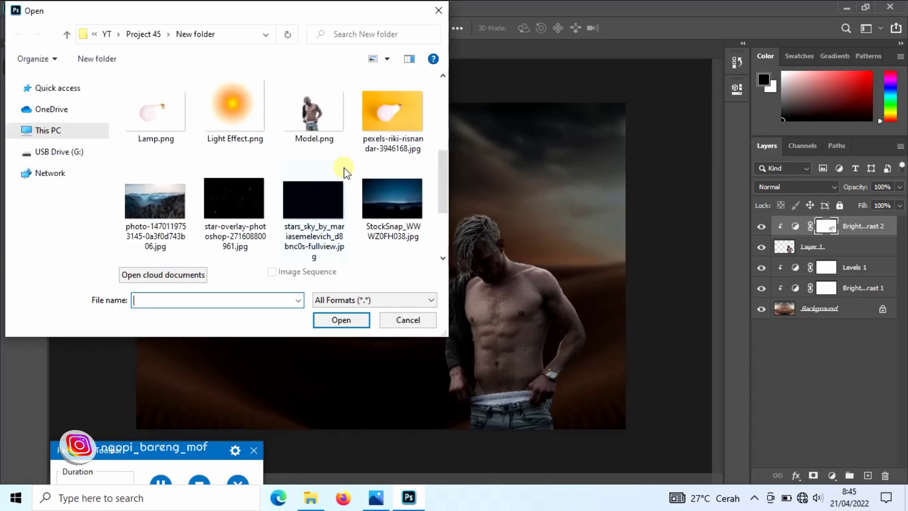
pyautogui.click(156, 111)
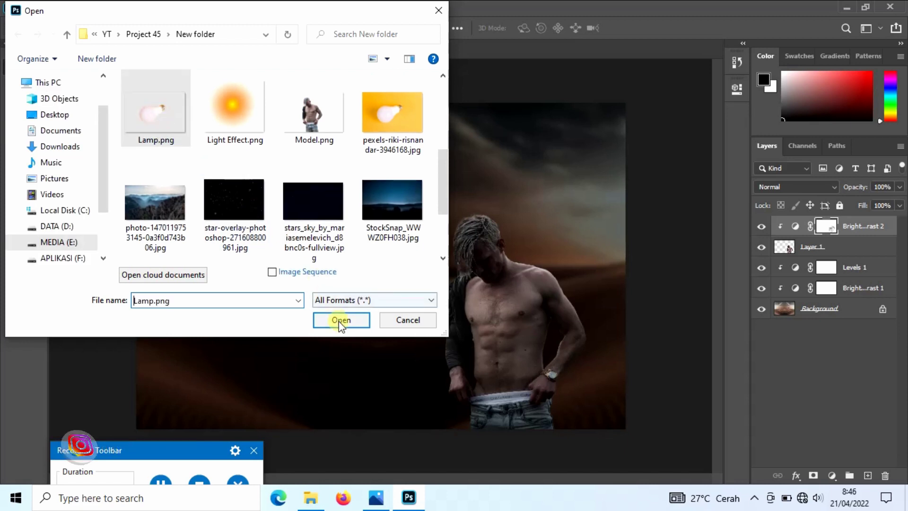
pyautogui.click(341, 320)
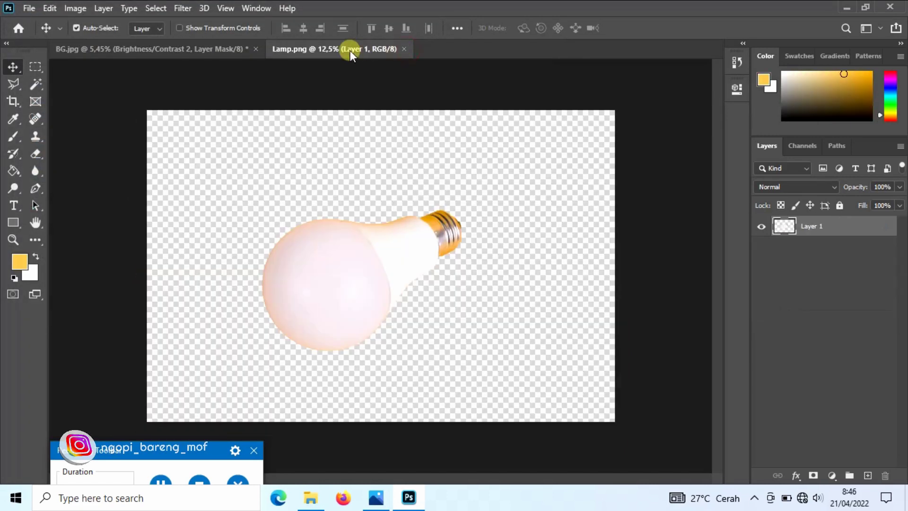
# Bring the bulb into the composite, rotate and scale it to 185.91% onto the man's neck.
pyautogui.moveTo(193, 125)
pyautogui.mouseDown()
pyautogui.moveTo(160, 50)
pyautogui.moveTo(480, 271)
pyautogui.mouseUp()
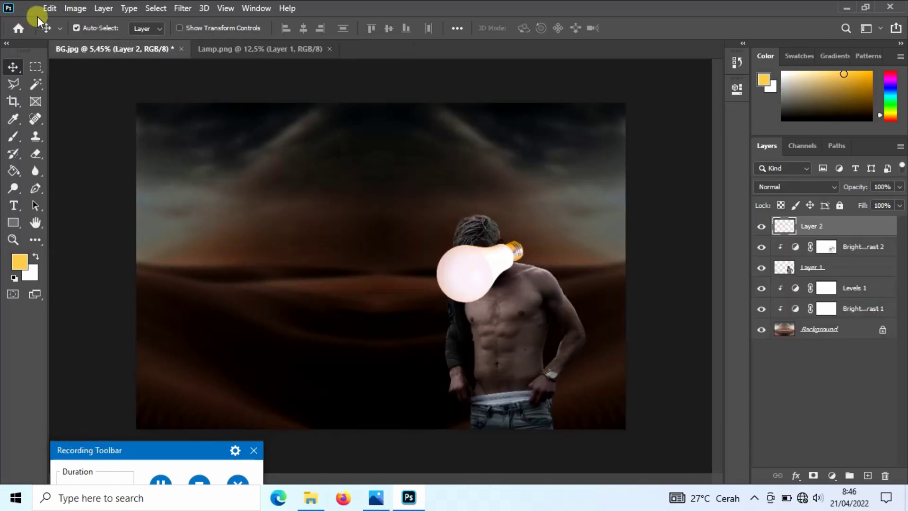
pyautogui.click(50, 9)
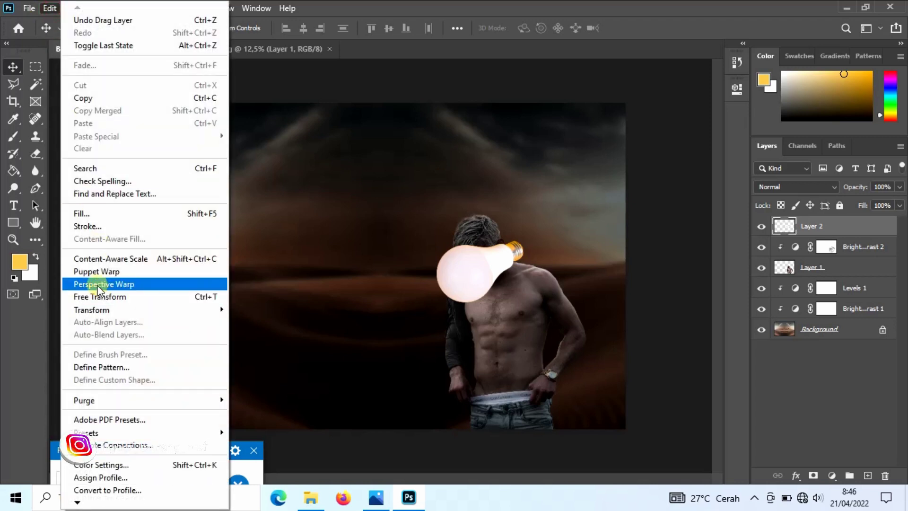
pyautogui.click(120, 296)
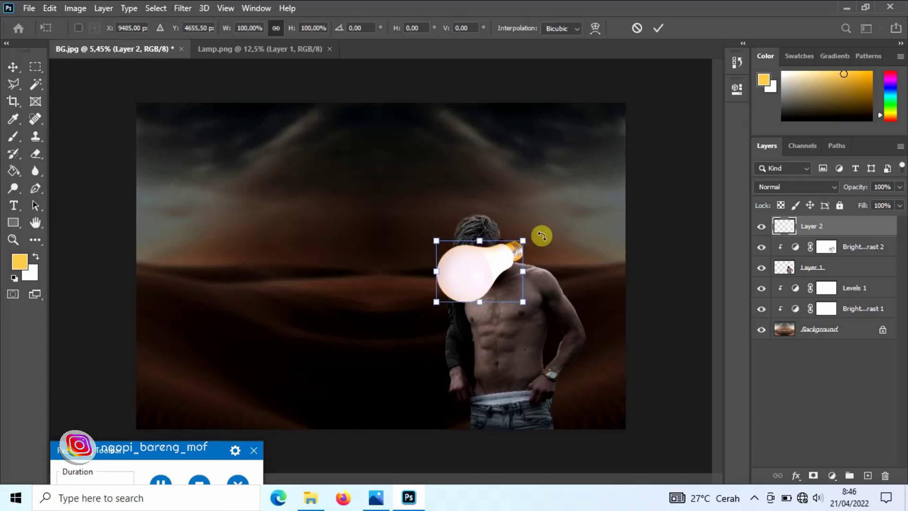
pyautogui.moveTo(562, 231)
pyautogui.mouseDown()
pyautogui.moveTo(565, 289)
pyautogui.moveTo(496, 323)
pyautogui.mouseUp()
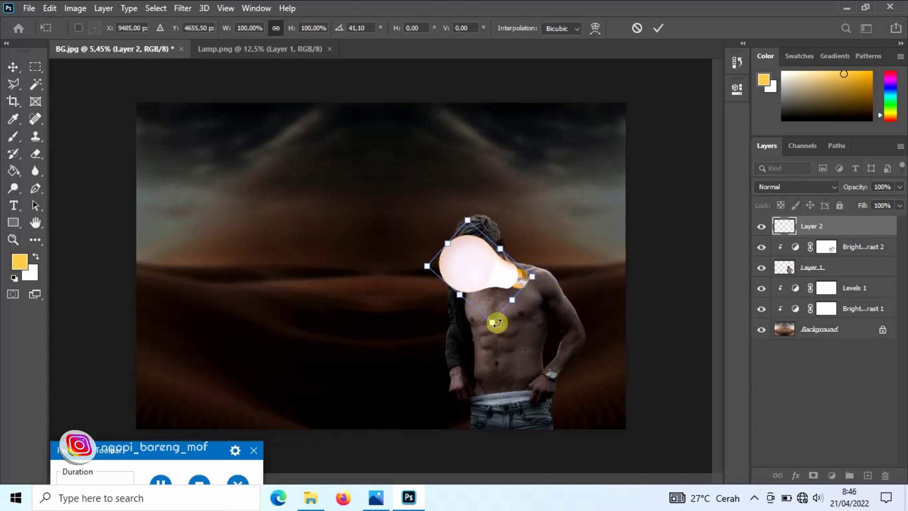
pyautogui.moveTo(554, 275)
pyautogui.mouseDown()
pyautogui.moveTo(543, 326)
pyautogui.moveTo(519, 308)
pyautogui.moveTo(590, 364)
pyautogui.mouseUp()
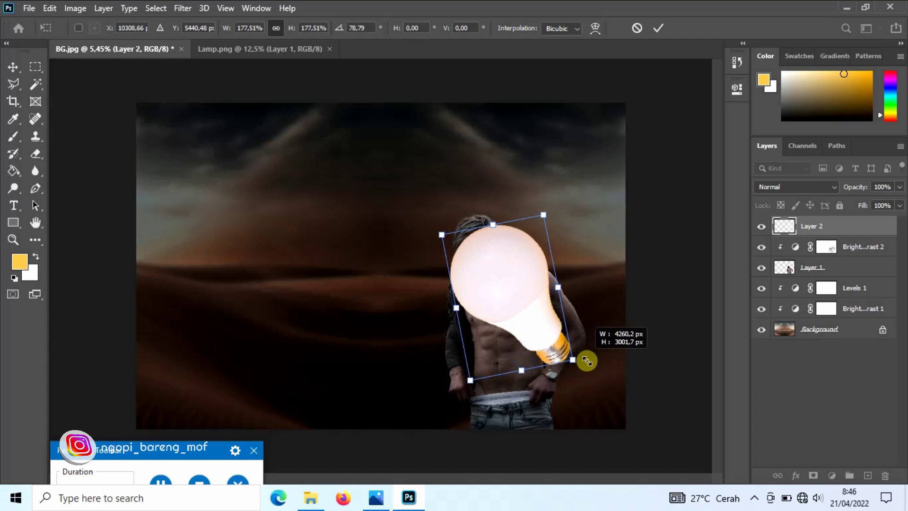
pyautogui.moveTo(552, 337)
pyautogui.mouseDown()
pyautogui.moveTo(471, 236)
pyautogui.moveTo(493, 259)
pyautogui.mouseUp()
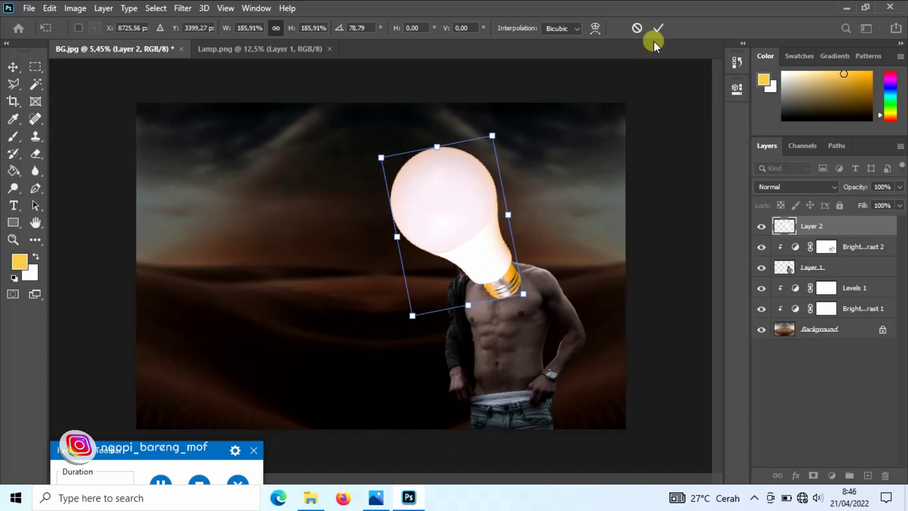
pyautogui.click(660, 28)
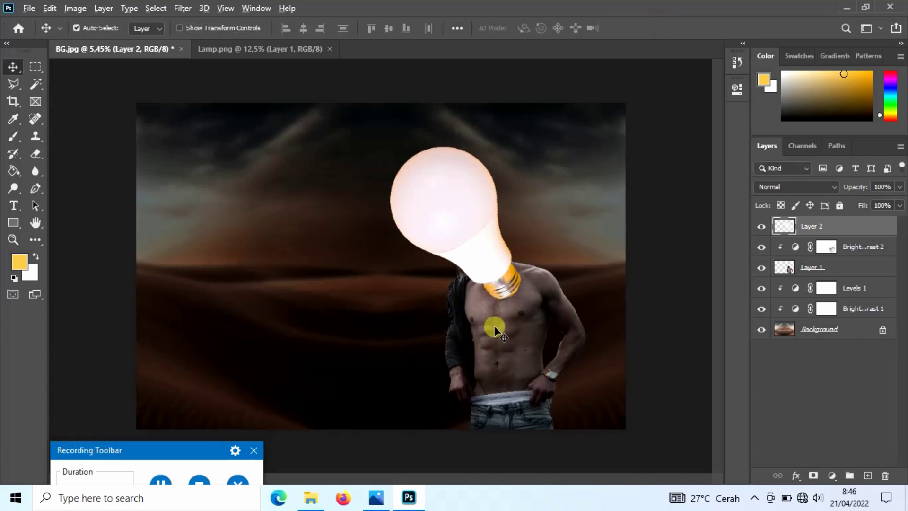
# Trace a closed pen path around the bulb's base, right shoulder and upper chest.
pyautogui.scroll(5, 539, 297)
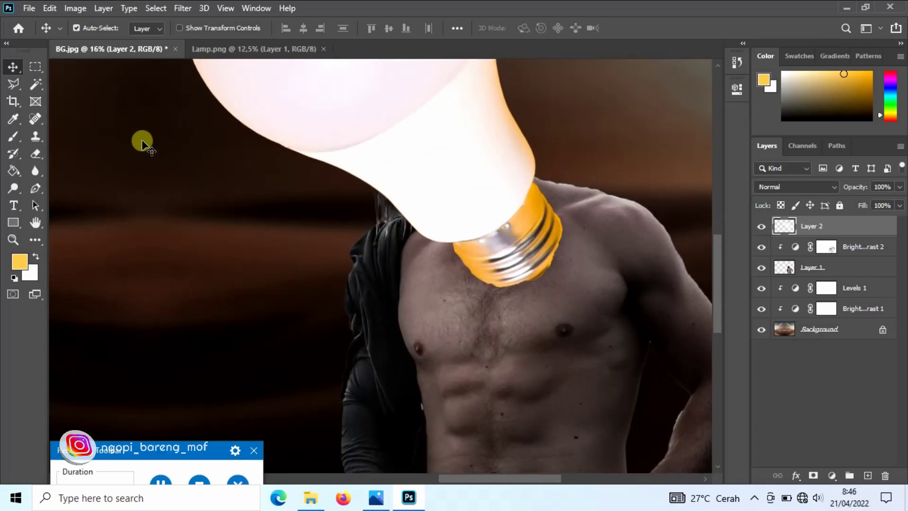
pyautogui.press('p')
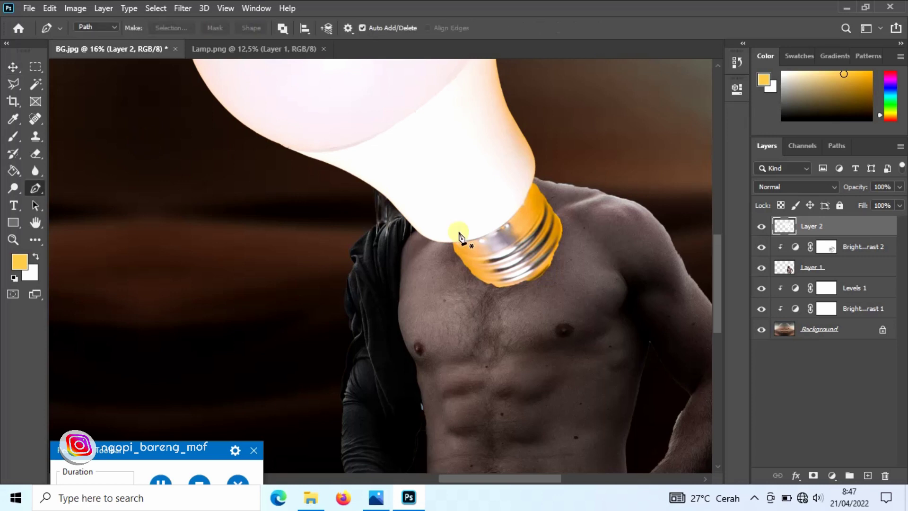
pyautogui.click(424, 240)
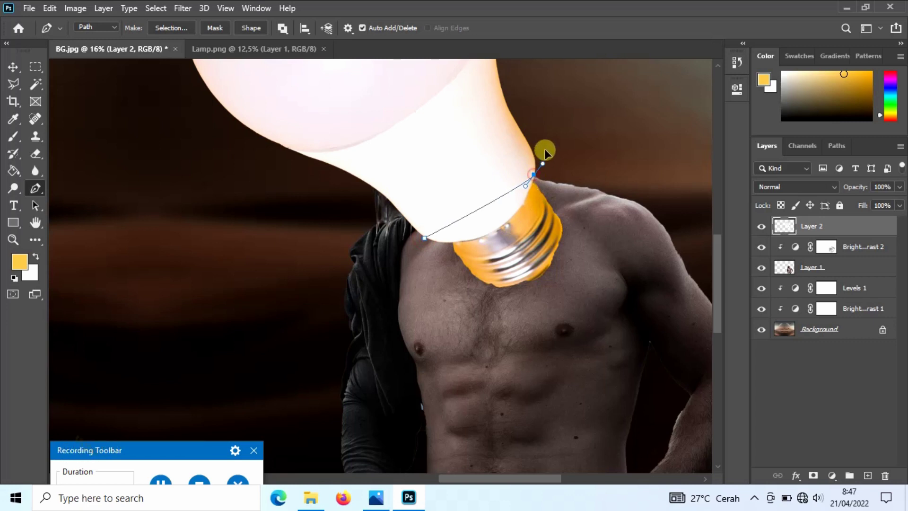
pyautogui.moveTo(545, 151)
pyautogui.mouseDown()
pyautogui.moveTo(593, 83)
pyautogui.moveTo(561, 87)
pyautogui.mouseUp()
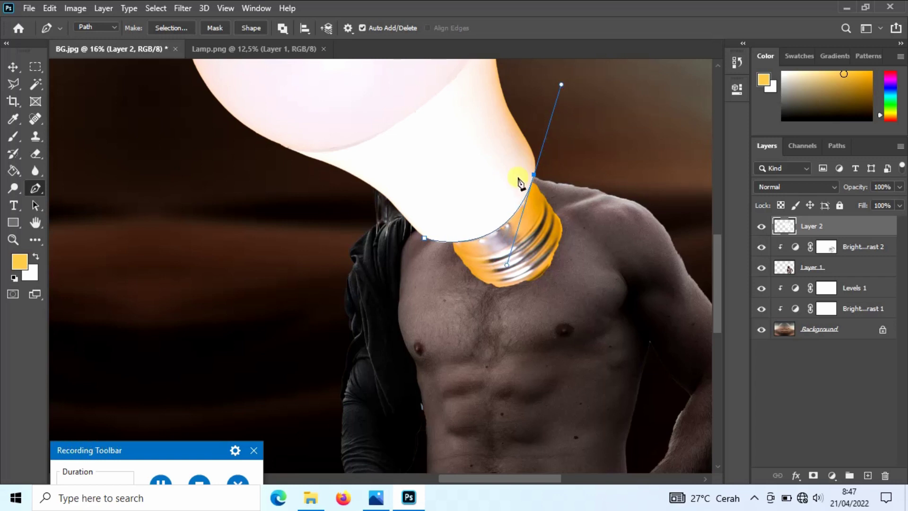
pyautogui.click(533, 175)
pyautogui.click(589, 195)
pyautogui.click(598, 265)
pyautogui.moveTo(527, 329); pyautogui.dragTo(499, 332)
pyautogui.moveTo(423, 255); pyautogui.dragTo(425, 240)
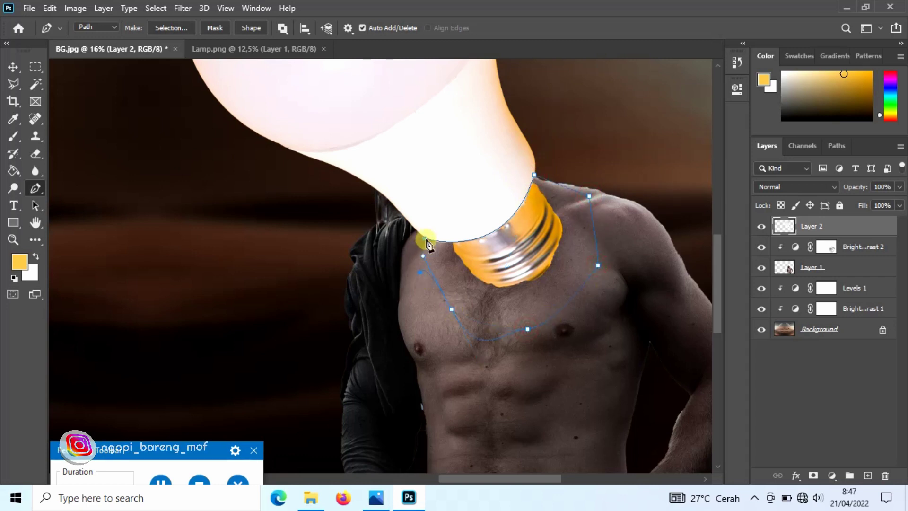
pyautogui.click(425, 240)
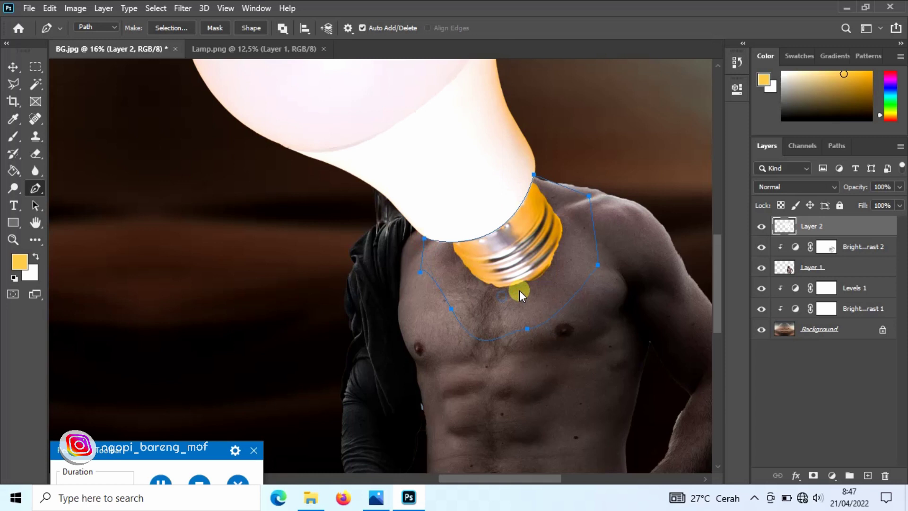
# Convert the path into a selection with 0-pixel feather.
pyautogui.rightClick(519, 291)
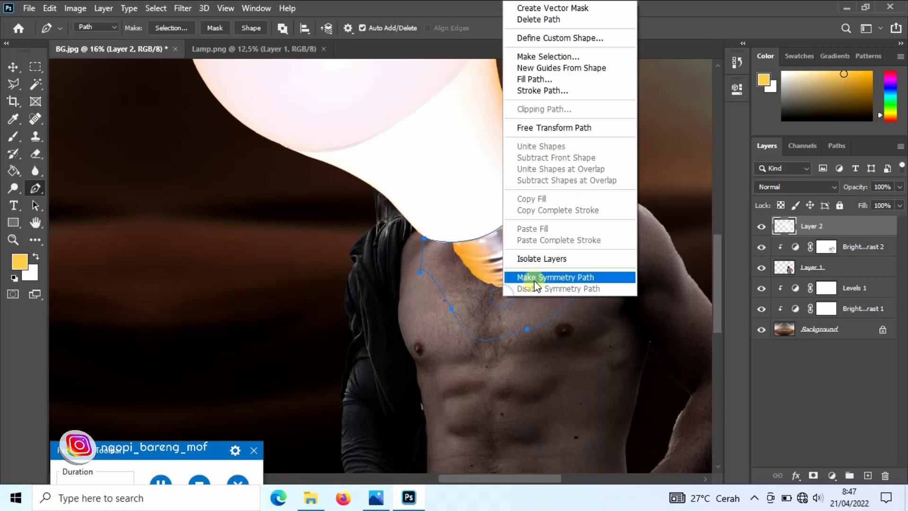
pyautogui.click(561, 57)
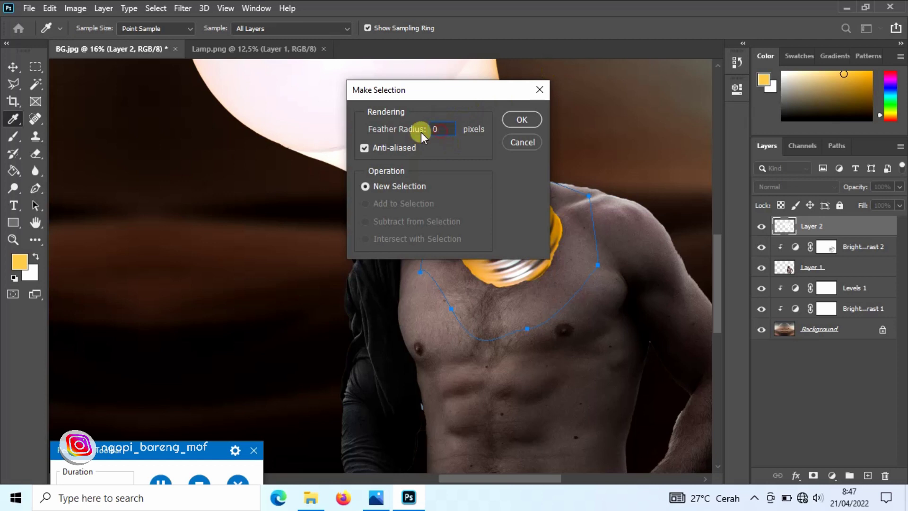
pyautogui.click(524, 121)
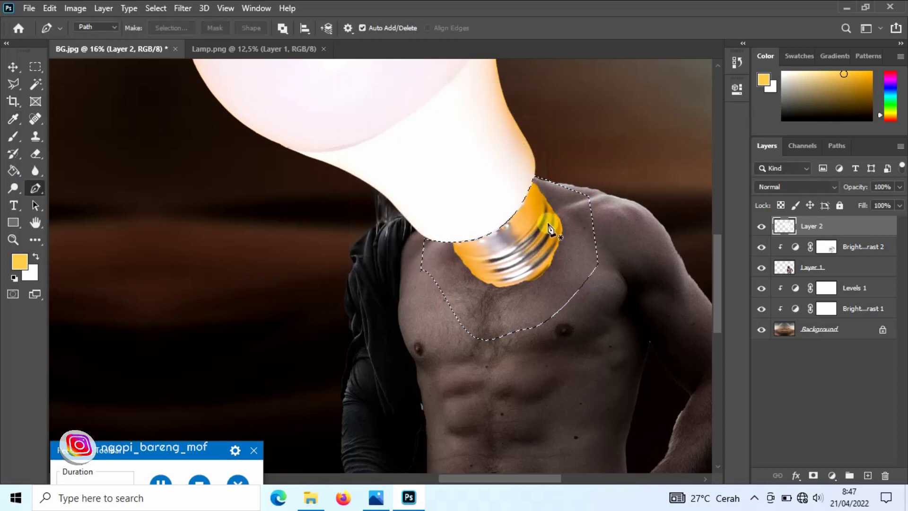
# Zoom out and add a new empty Layer 3 under Layer 2.
pyautogui.press('v')
pyautogui.hotkey('ctrl', '-')
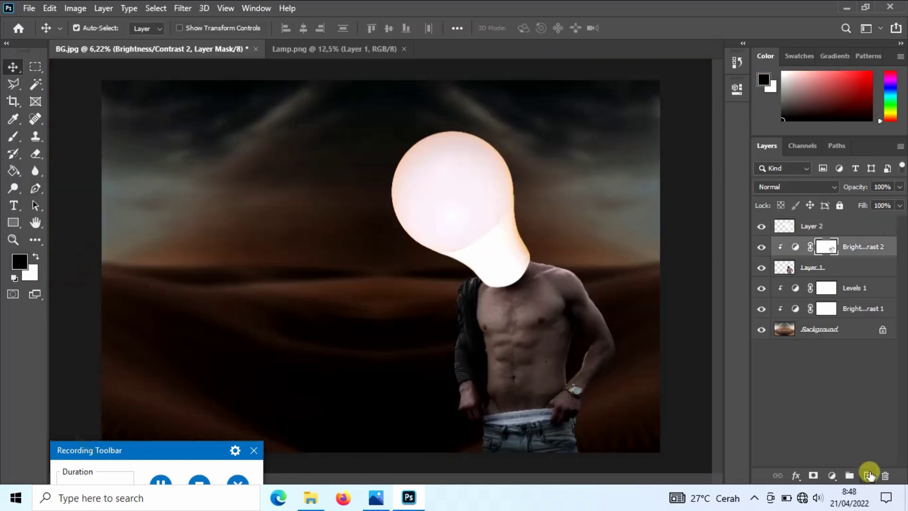
pyautogui.keyDown('ctrl'); pyautogui.click(868, 475); pyautogui.keyUp('ctrl')
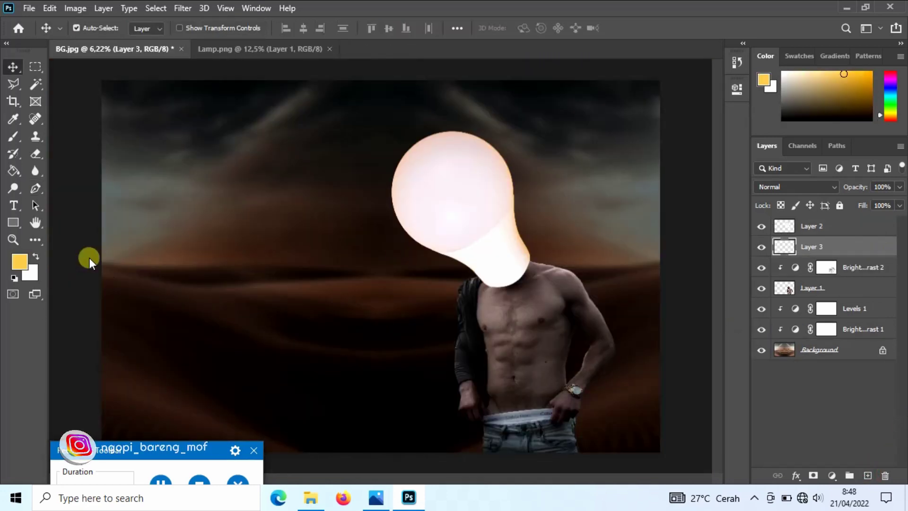
# Pick an orange paint colour and enlarge the soft brush to 900 px for the glow.
pyautogui.click(20, 260)
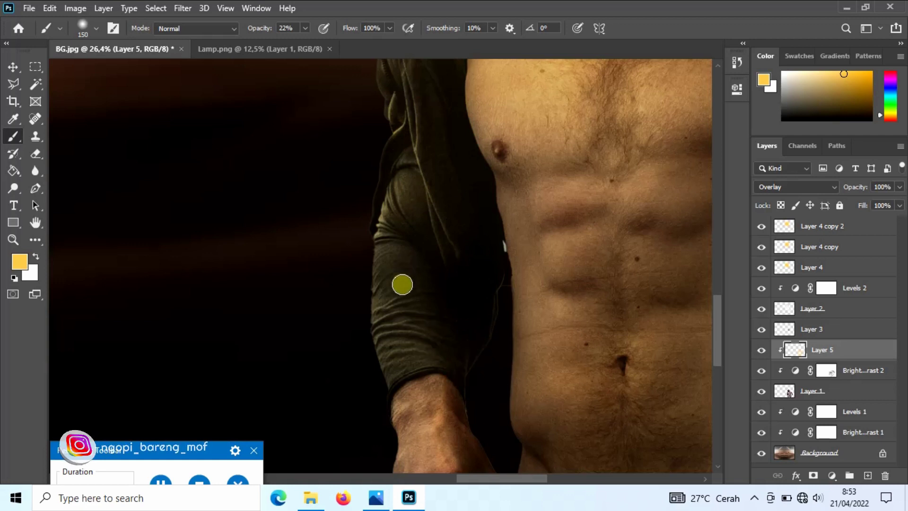
pyautogui.scroll(-3, 438, 329)
pyautogui.scroll(-4, 435, 331)
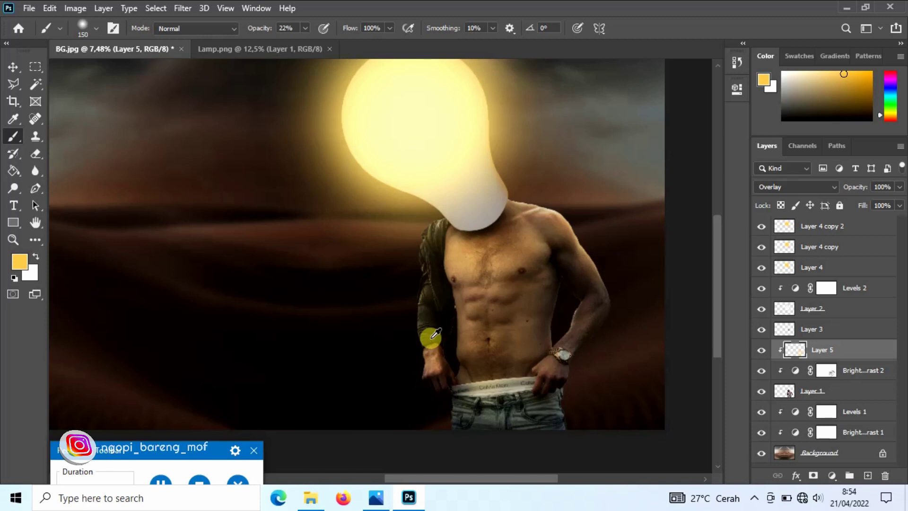
pyautogui.scroll(3, 632, 347)
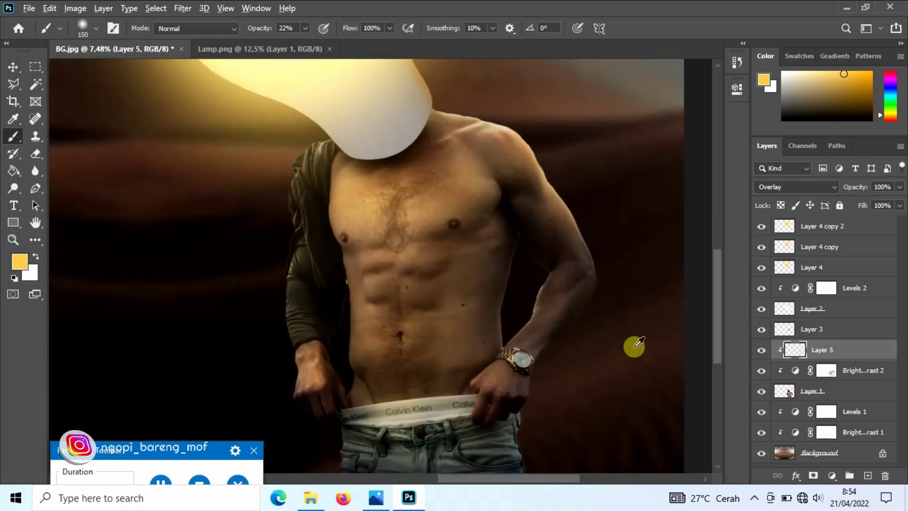
pyautogui.scroll(3, 567, 271)
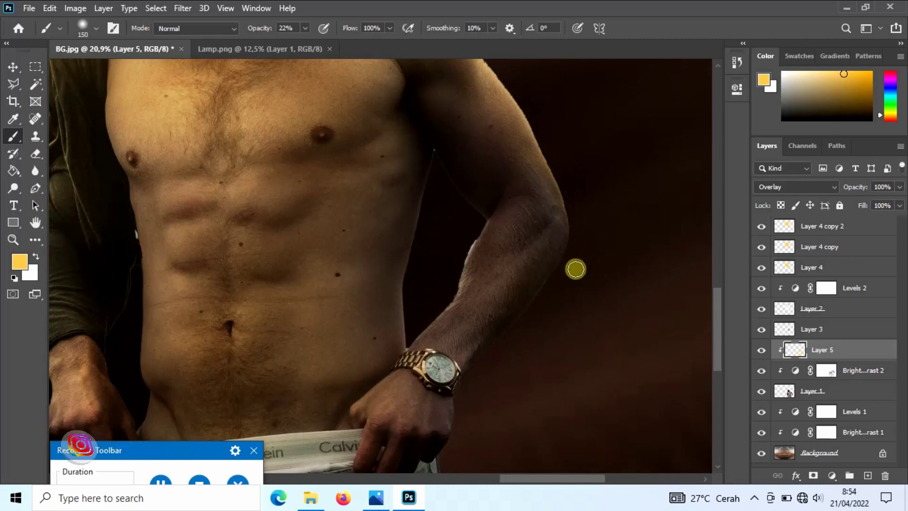
pyautogui.keyDown('alt'); pyautogui.scroll(-3, 359, 308); pyautogui.keyUp('alt')
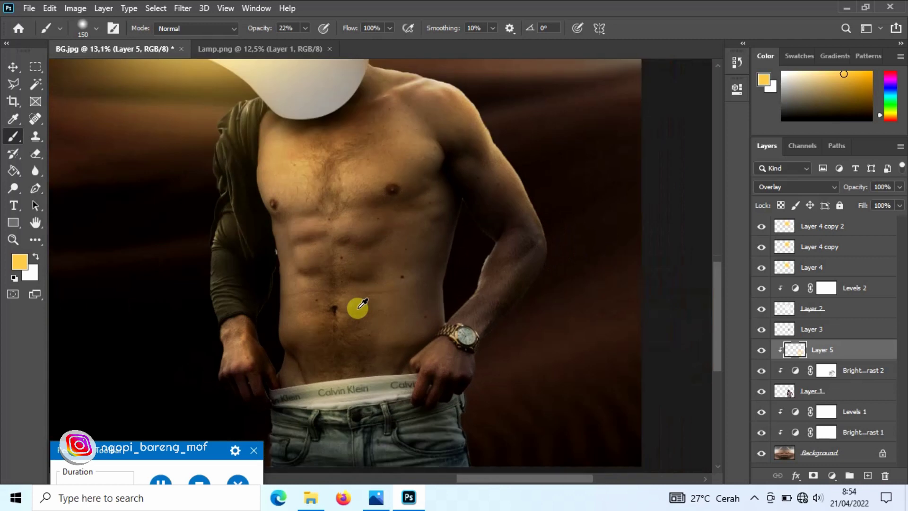
pyautogui.keyDown('alt'); pyautogui.scroll(-2, 359, 308); pyautogui.keyUp('alt')
pyautogui.keyDown('alt'); pyautogui.scroll(-1, 358, 308); pyautogui.keyUp('alt')
pyautogui.keyDown('alt'); pyautogui.scroll(-1, 362, 303); pyautogui.keyUp('alt')
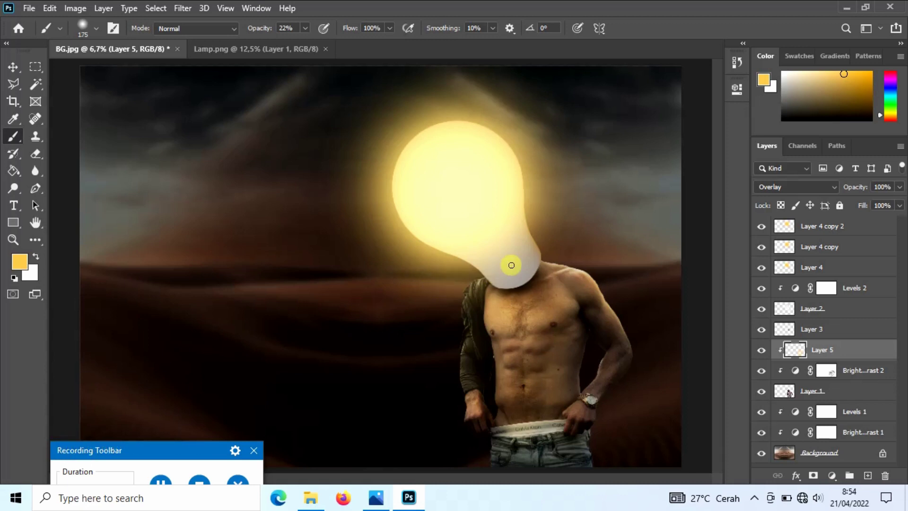
pyautogui.press(']')
pyautogui.press(']')
pyautogui.press(']')
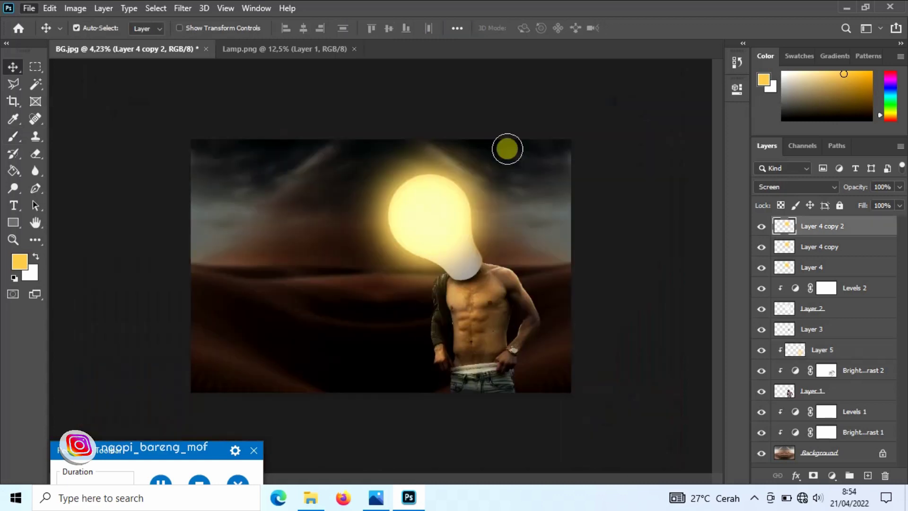
# Open the glitter_10 image and close the Lamp.png document.
pyautogui.hotkey('ctrl', 'o')
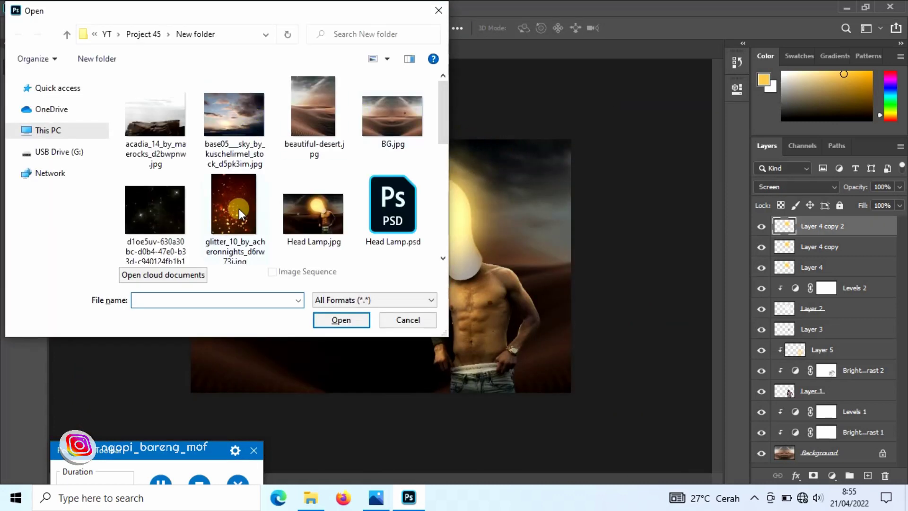
pyautogui.click(240, 208)
pyautogui.click(337, 322)
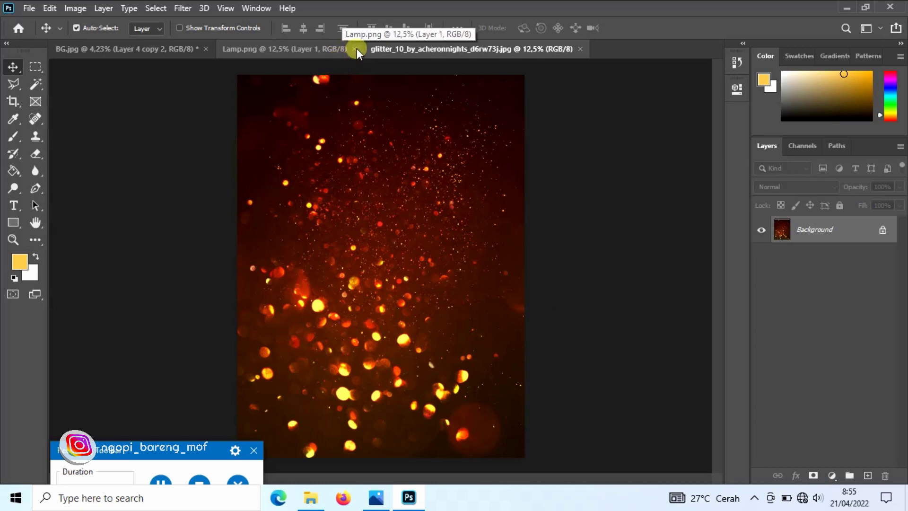
pyautogui.click(354, 49)
# Drag the glitter into BG.jpg over the bulb and blend Layer 6 in Screen mode.
pyautogui.moveTo(361, 217)
pyautogui.mouseDown()
pyautogui.moveTo(187, 52)
pyautogui.moveTo(321, 137)
pyautogui.mouseUp()
pyautogui.moveTo(419, 222); pyautogui.dragTo(452, 221)
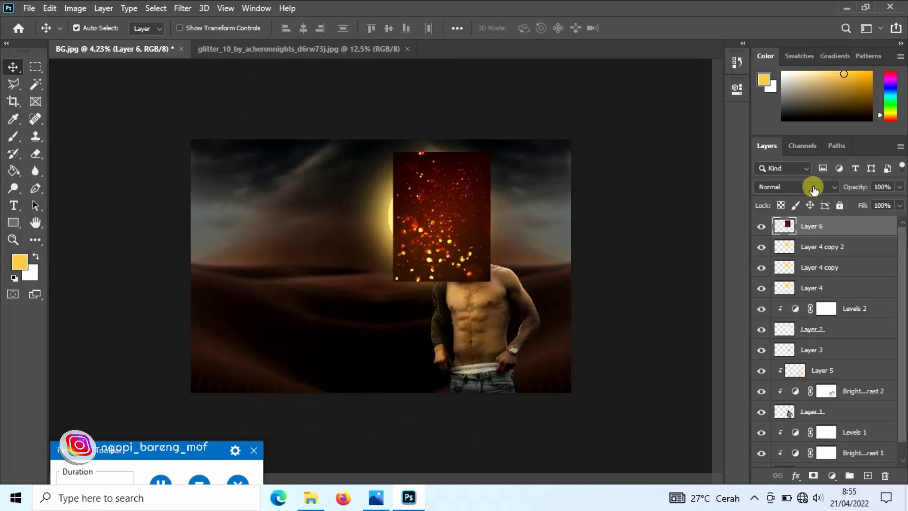
pyautogui.click(821, 188)
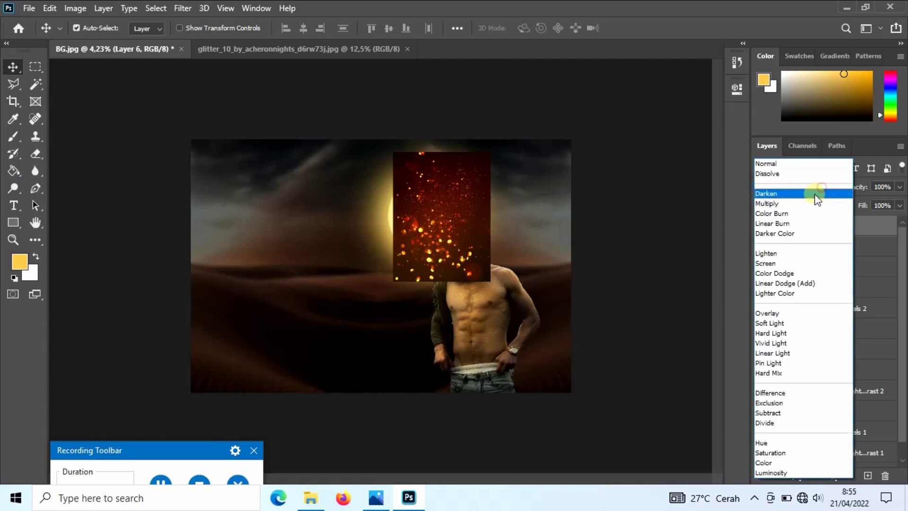
pyautogui.click(778, 264)
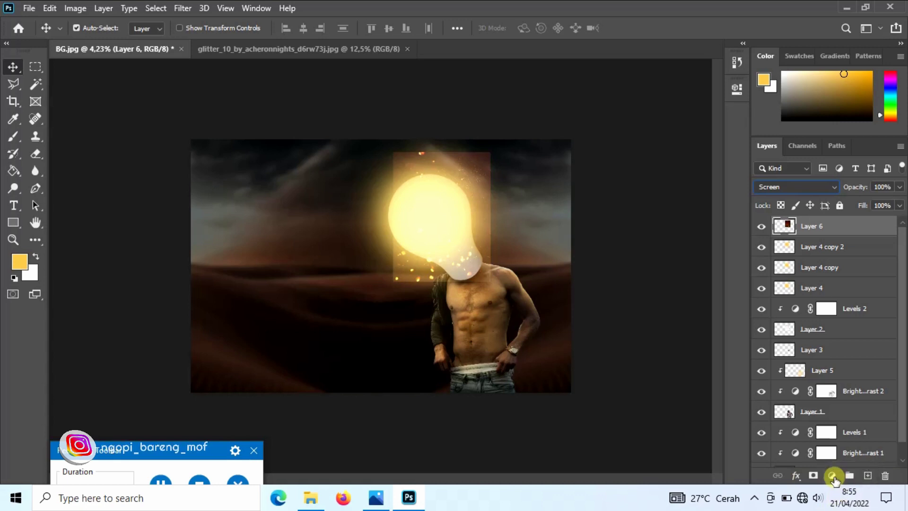
# Clip a Levels adjustment to the glitter with input black 111 and output white 168.
pyautogui.click(832, 477)
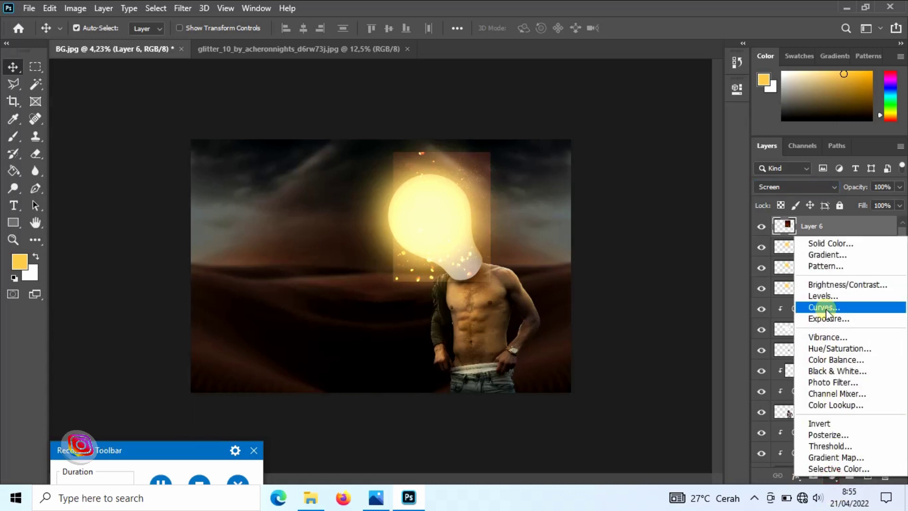
pyautogui.click(828, 296)
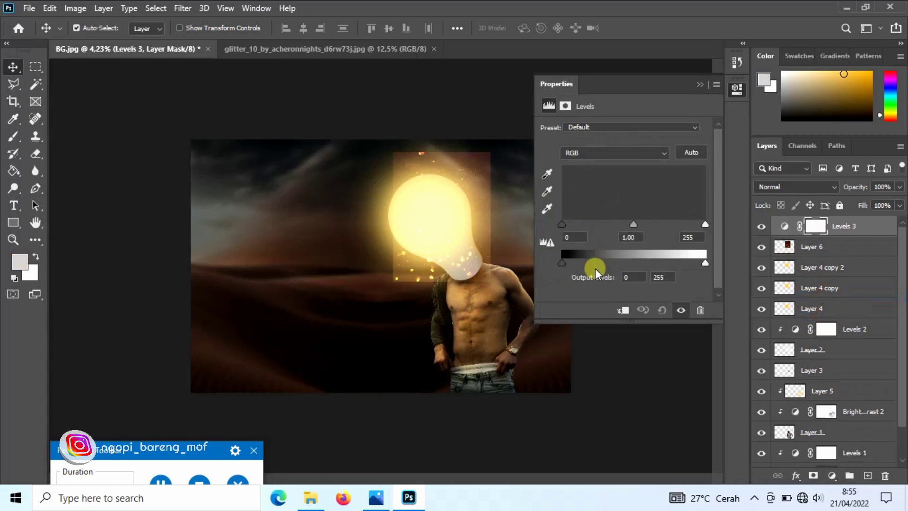
pyautogui.click(622, 310)
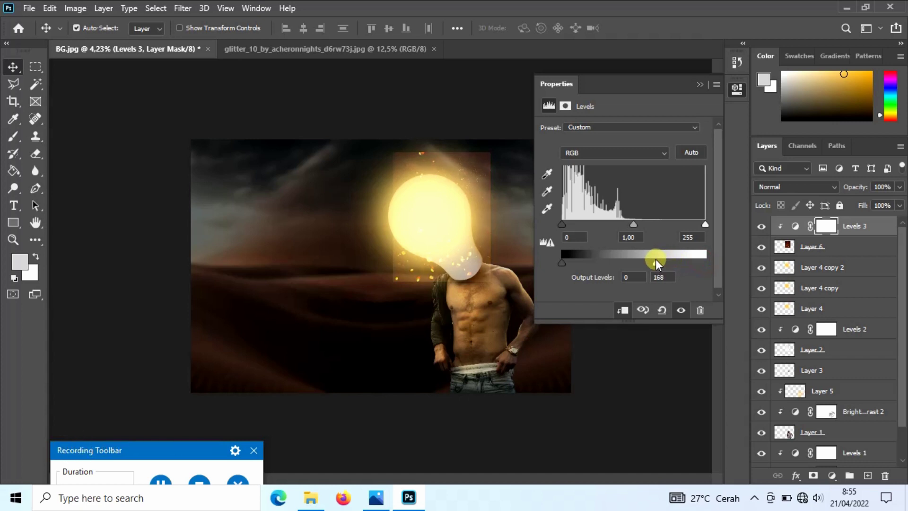
pyautogui.moveTo(564, 223); pyautogui.dragTo(624, 225)
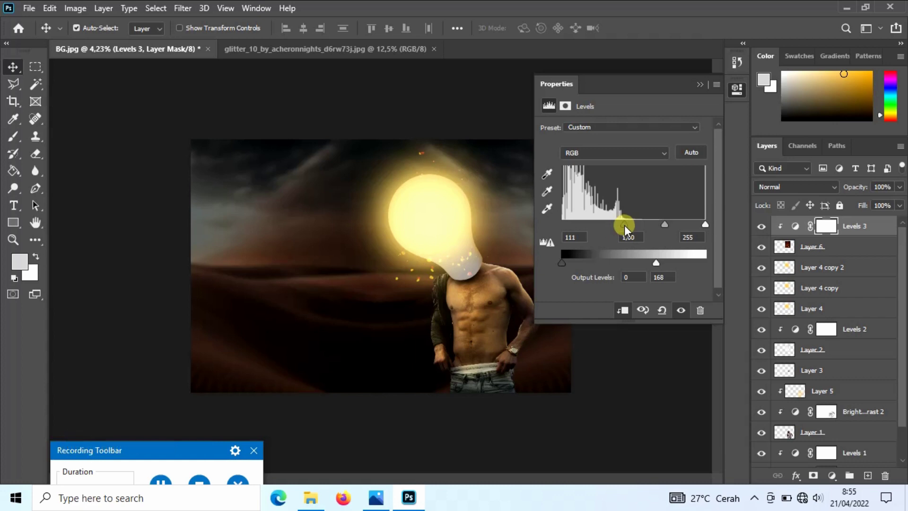
pyautogui.click(700, 85)
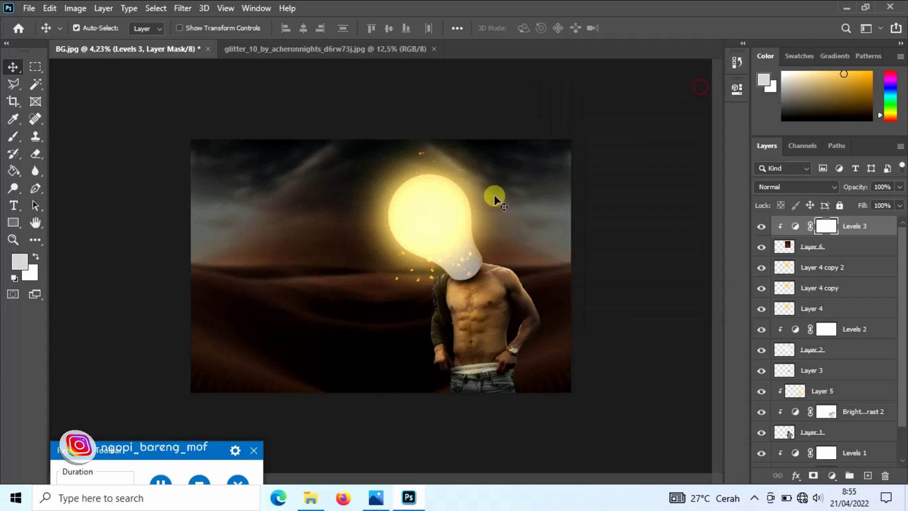
# Scale the glitter to about 135% around the bulb top and erase it off the neck and chest.
pyautogui.click(820, 248)
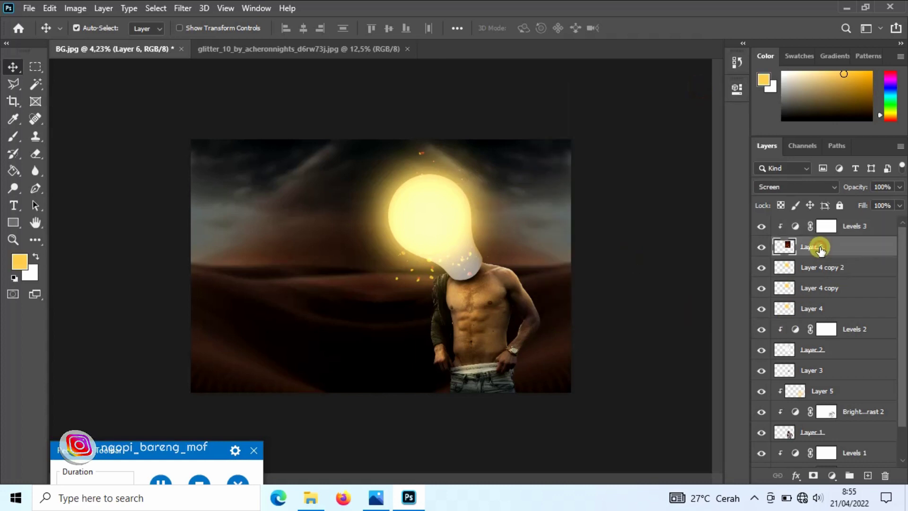
pyautogui.hotkey('ctrl', 't')
pyautogui.moveTo(491, 280); pyautogui.dragTo(573, 391)
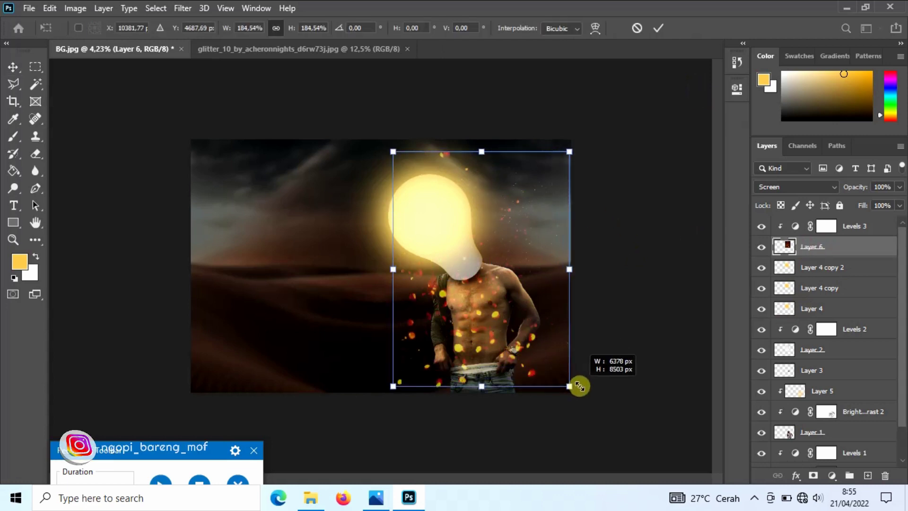
pyautogui.moveTo(507, 336); pyautogui.dragTo(463, 224)
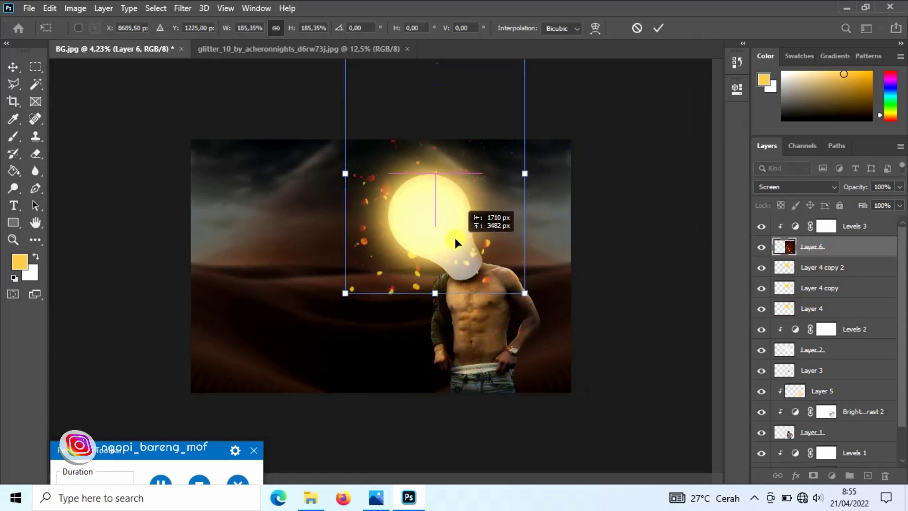
pyautogui.moveTo(543, 285); pyautogui.dragTo(493, 253)
pyautogui.moveTo(409, 191)
pyautogui.mouseDown()
pyautogui.moveTo(428, 156)
pyautogui.moveTo(390, 218)
pyautogui.moveTo(455, 308)
pyautogui.moveTo(410, 322)
pyautogui.mouseUp()
pyautogui.press('Return')
pyautogui.press('e')
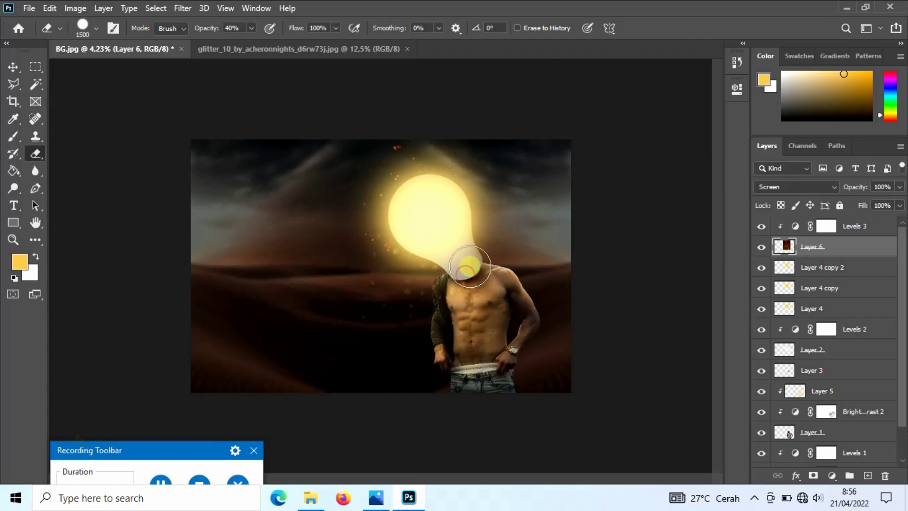
pyautogui.moveTo(462, 277)
pyautogui.mouseDown()
pyautogui.moveTo(456, 336)
pyautogui.moveTo(488, 326)
pyautogui.mouseUp()
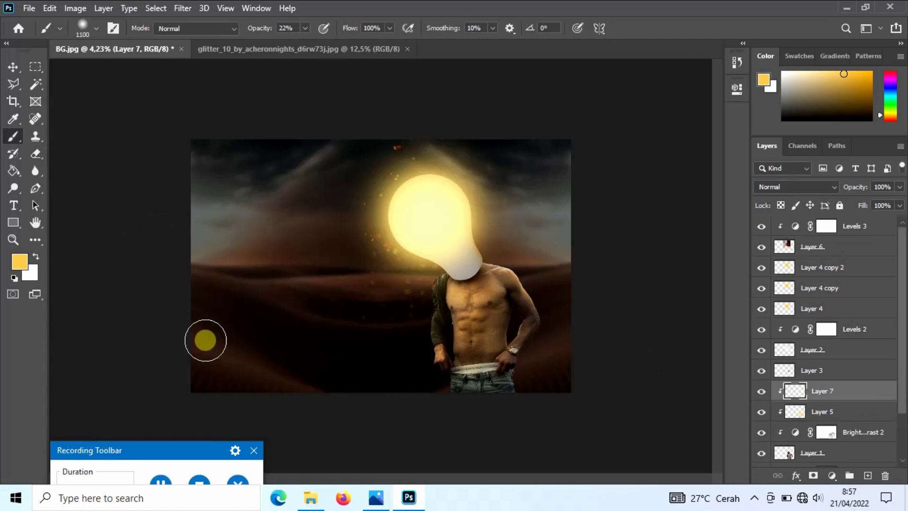
# Delete Layer 7.
pyautogui.click(211, 316)
pyautogui.rightClick(822, 391)
pyautogui.click(690, 82)
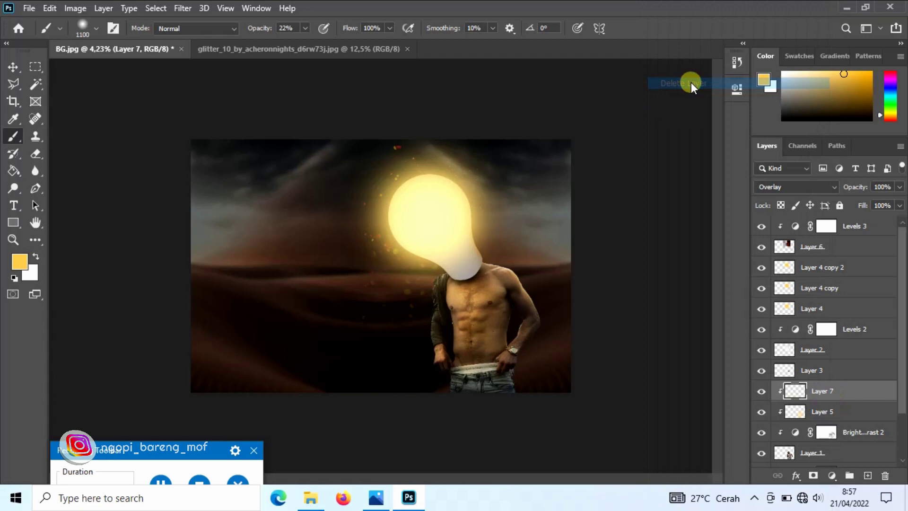
# Add an Overlay layer above Levels 1 and paint warm orange over the dunes with an 1800 px brush.
pyautogui.click(867, 475)
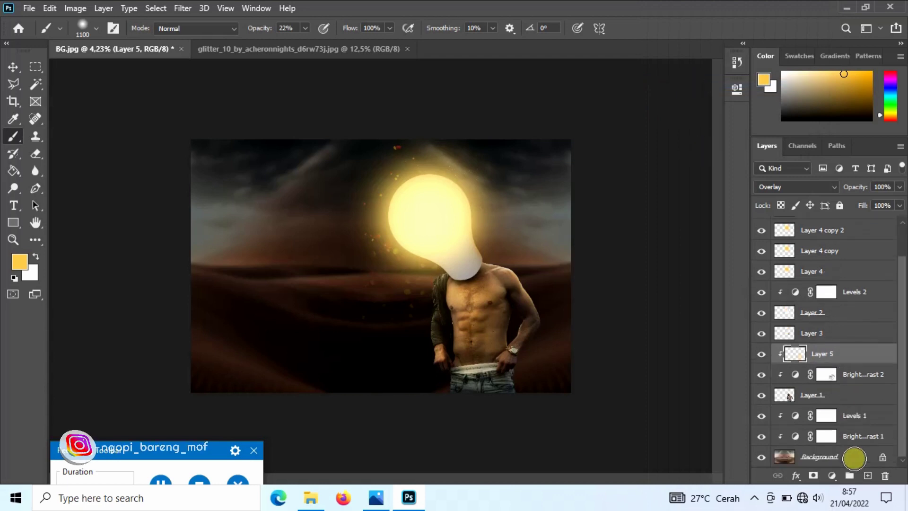
pyautogui.click(782, 192)
pyautogui.click(766, 313)
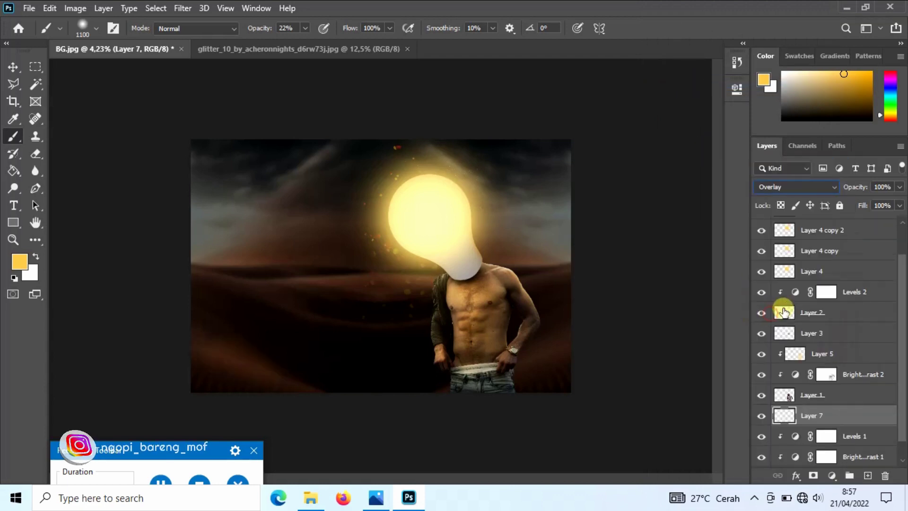
pyautogui.press(']')
pyautogui.press(']')
pyautogui.press(']')
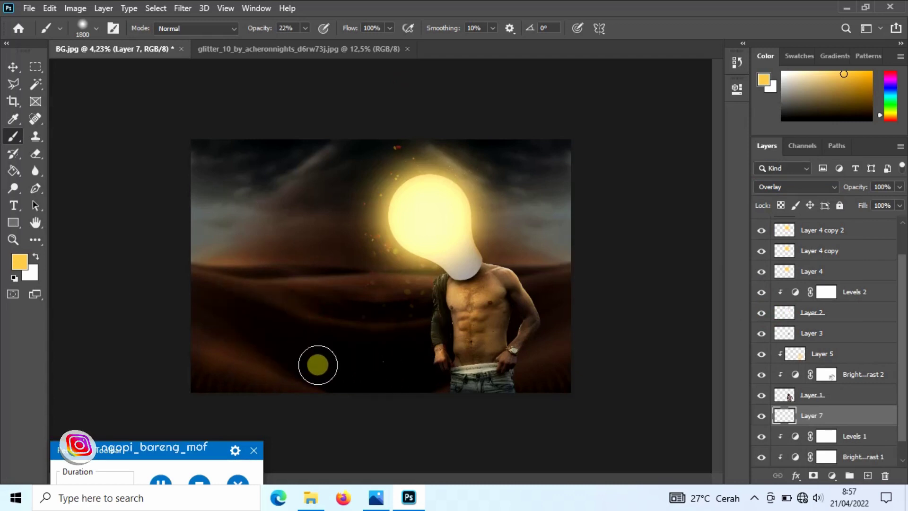
pyautogui.moveTo(201, 374); pyautogui.dragTo(297, 378)
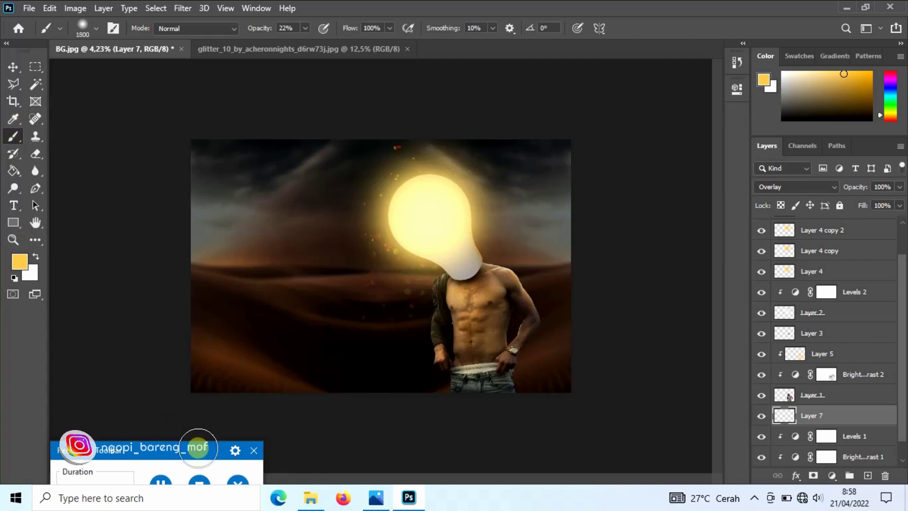
pyautogui.click(198, 447)
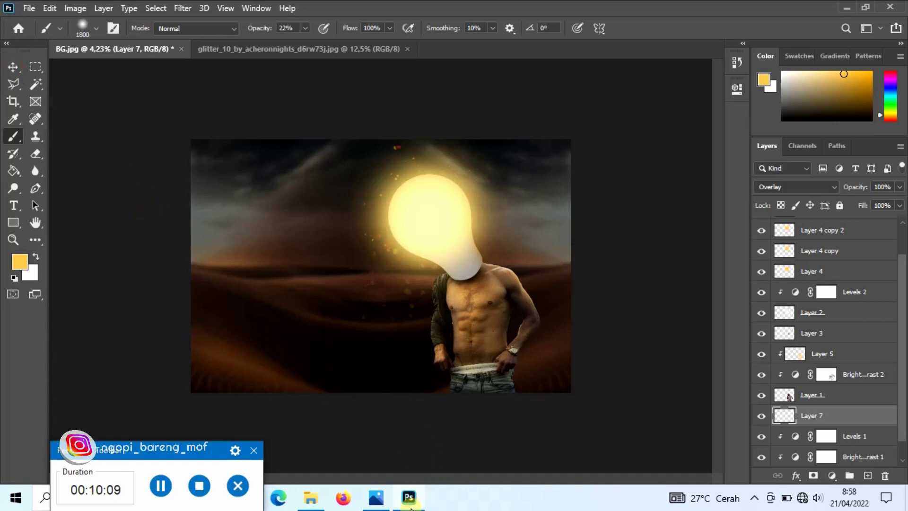
pyautogui.press('F9')
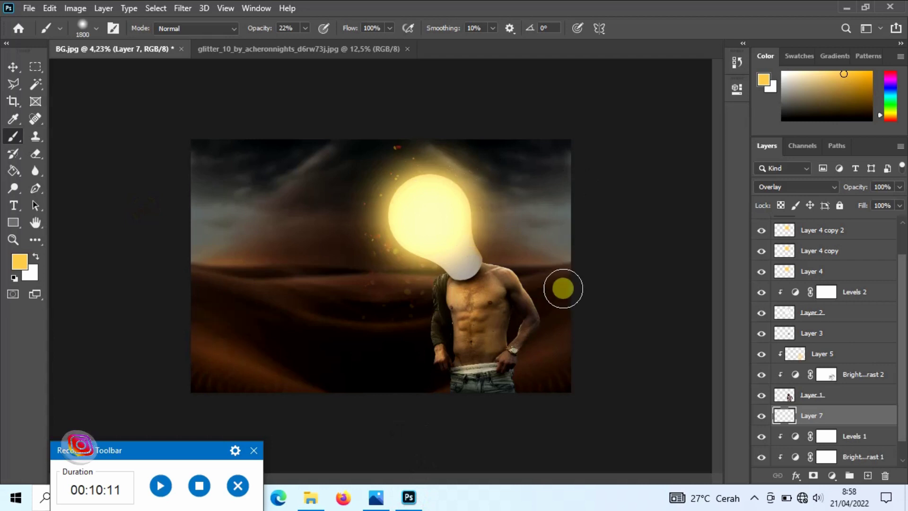
# Close the glitter document and select the Levels 1 adjustment layer.
pyautogui.press('v')
pyautogui.click(434, 242)
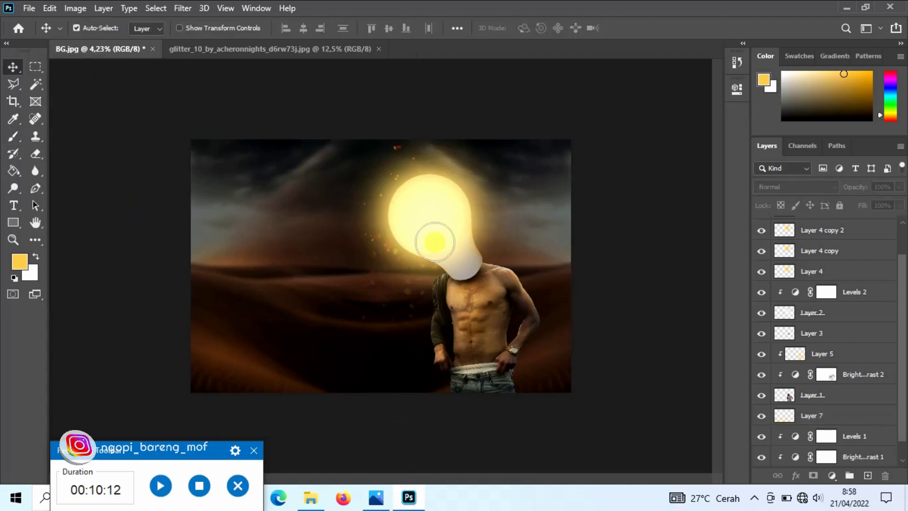
pyautogui.click(379, 50)
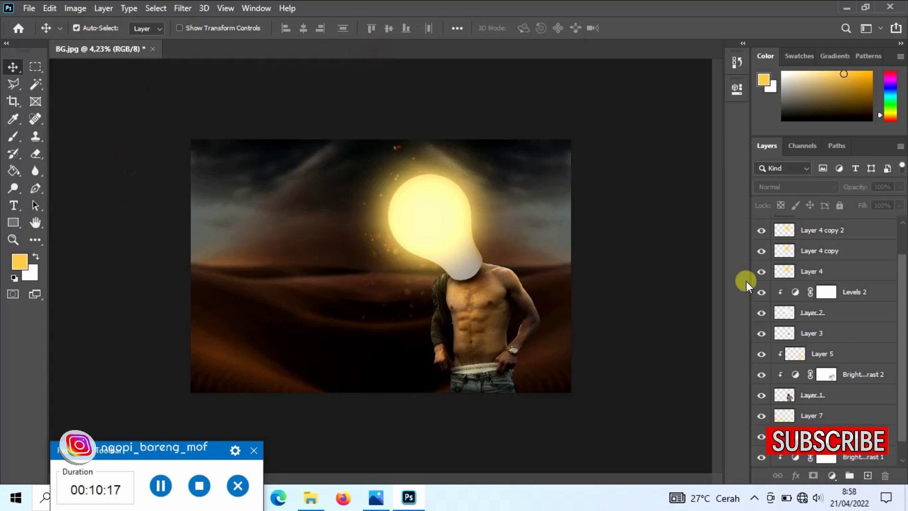
pyautogui.scroll(-1, 846, 354)
pyautogui.click(849, 416)
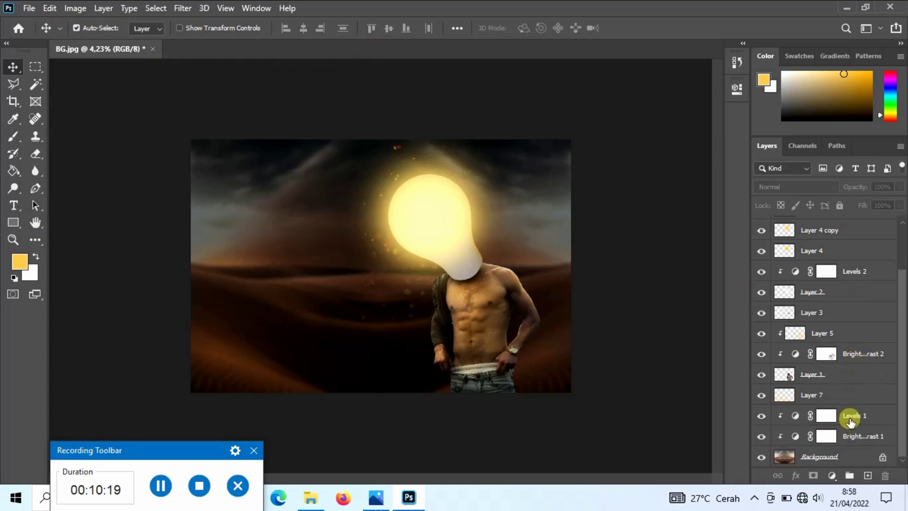
# Add a filmstock_50 Color Lookup clipped to Layer 9 at 37% opacity.
pyautogui.click(30, 9)
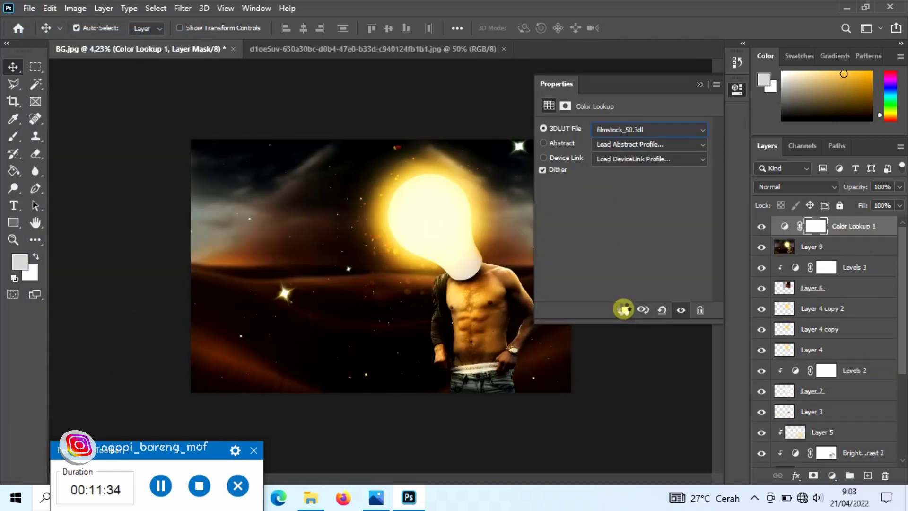
pyautogui.click(624, 311)
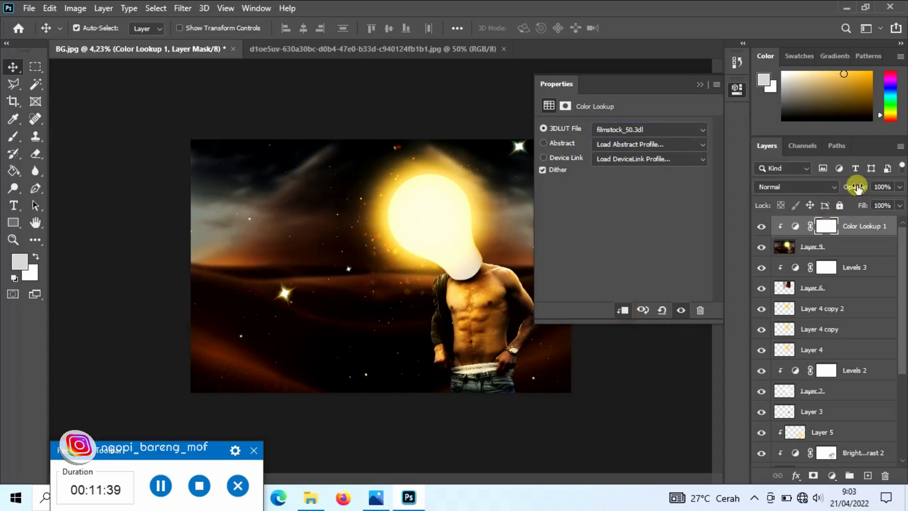
pyautogui.moveTo(842, 189); pyautogui.dragTo(844, 188)
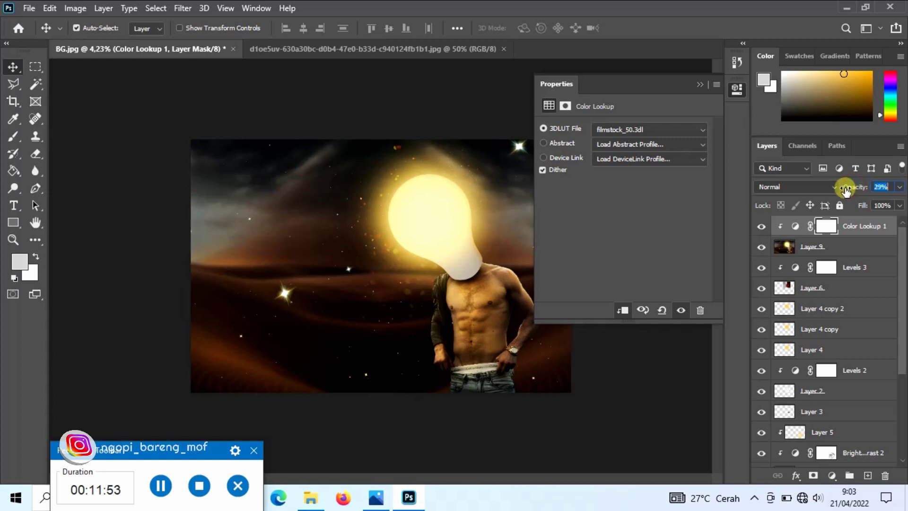
pyautogui.moveTo(841, 191); pyautogui.dragTo(851, 190)
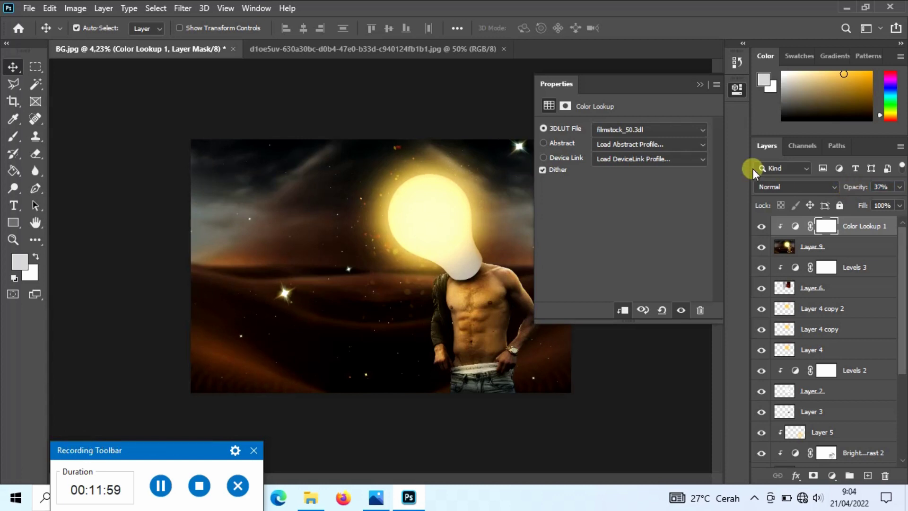
# Close the Color Lookup properties, deselect the layer, and zoom to review the composite.
pyautogui.click(699, 85)
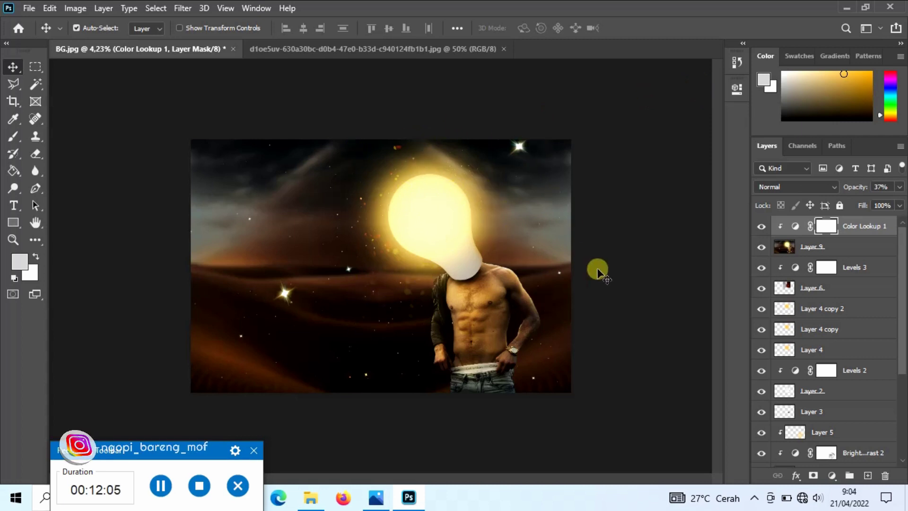
pyautogui.click(632, 261)
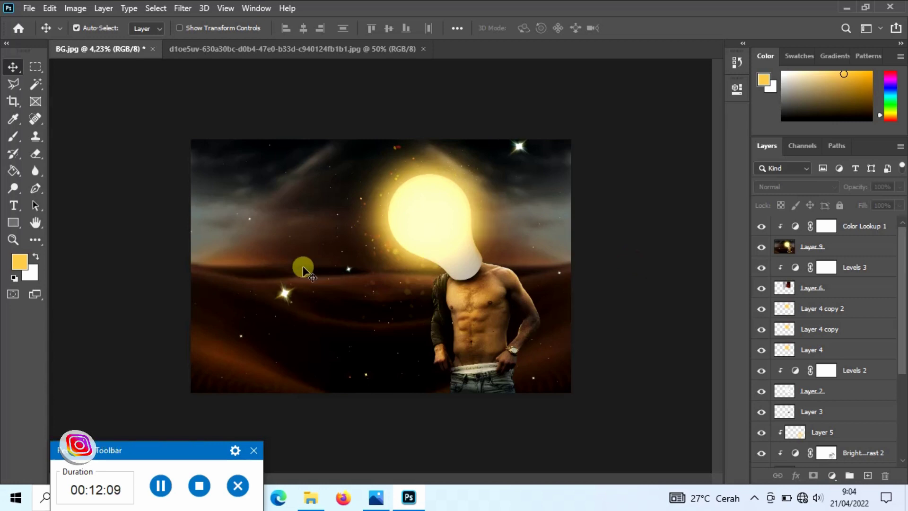
pyautogui.scroll(2, 410, 282)
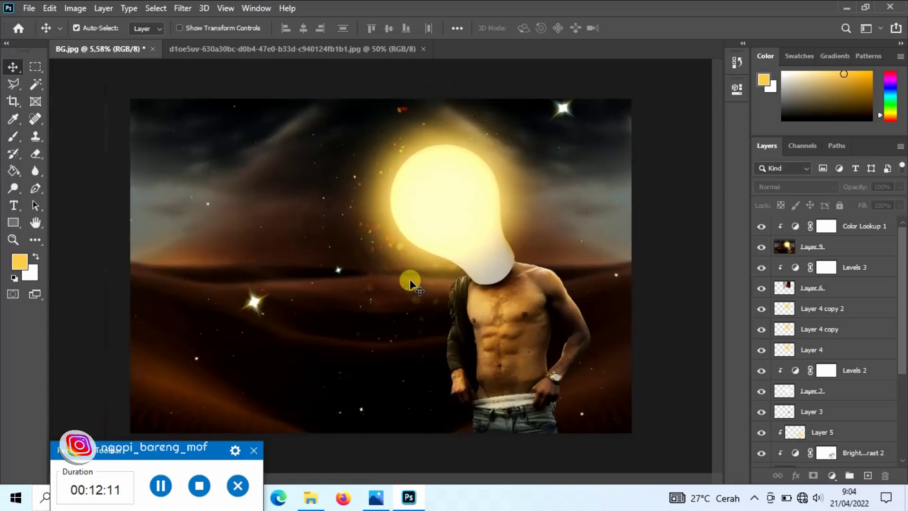
pyautogui.scroll(2, 410, 282)
pyautogui.scroll(-1, 410, 283)
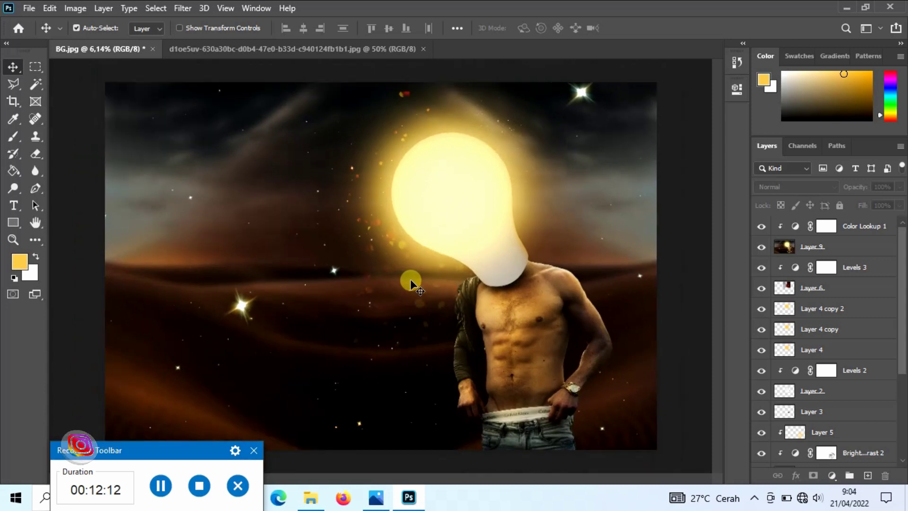